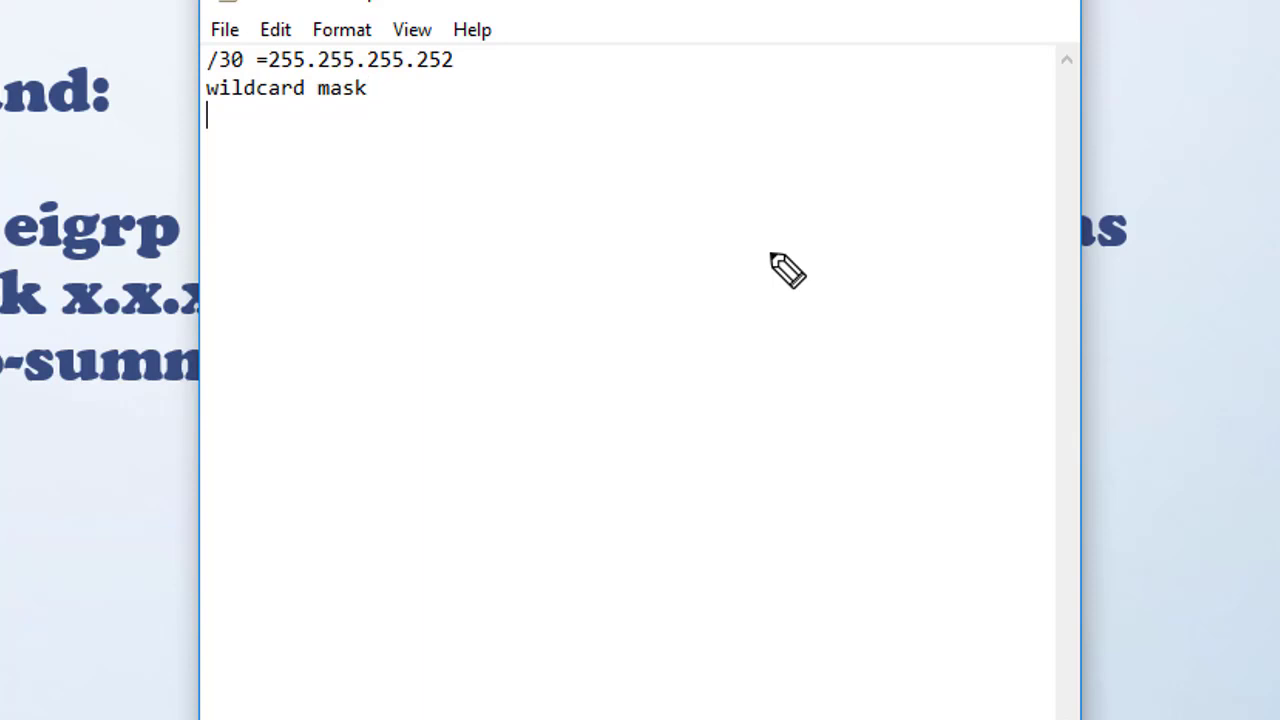
Write the subtraction 255.255.255.255 - 255.255.255.252 beneath the "wildcard mask" line, with the minus sign on its own line.
{"action": "type", "text": "255.255.255."}
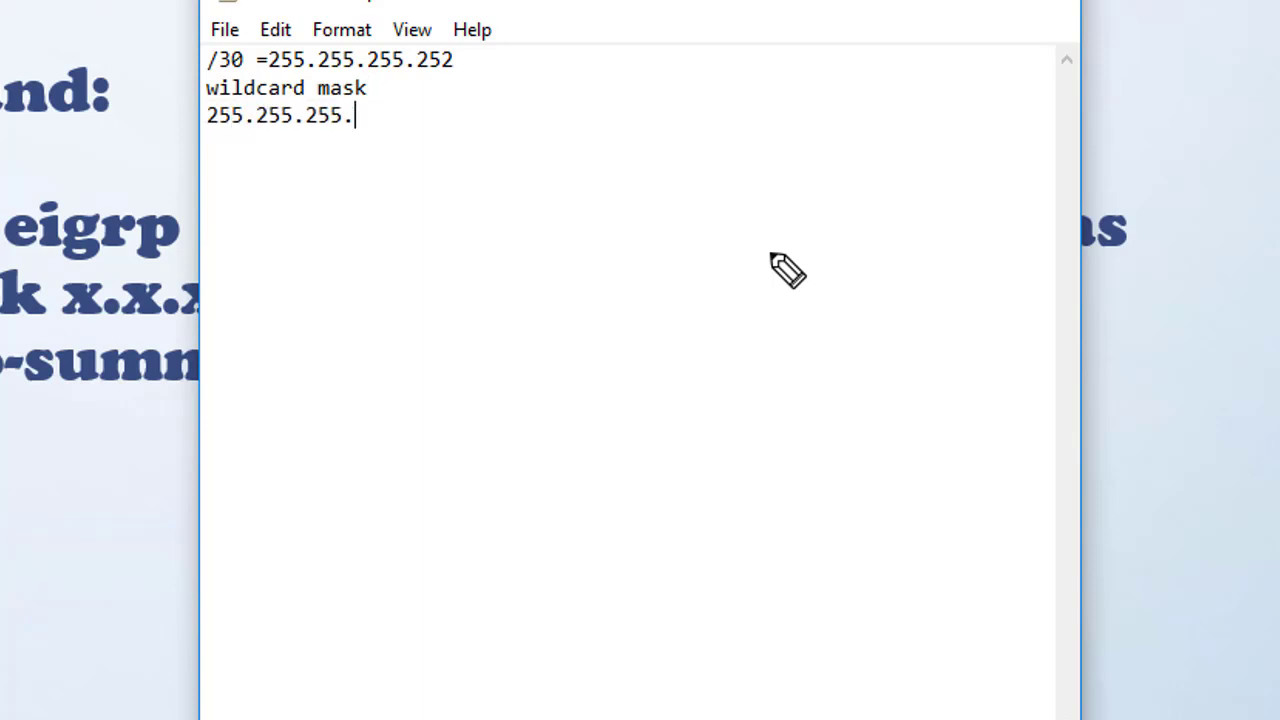
{"action": "type", "text": "255"}
{"action": "key", "text": "Tab"}
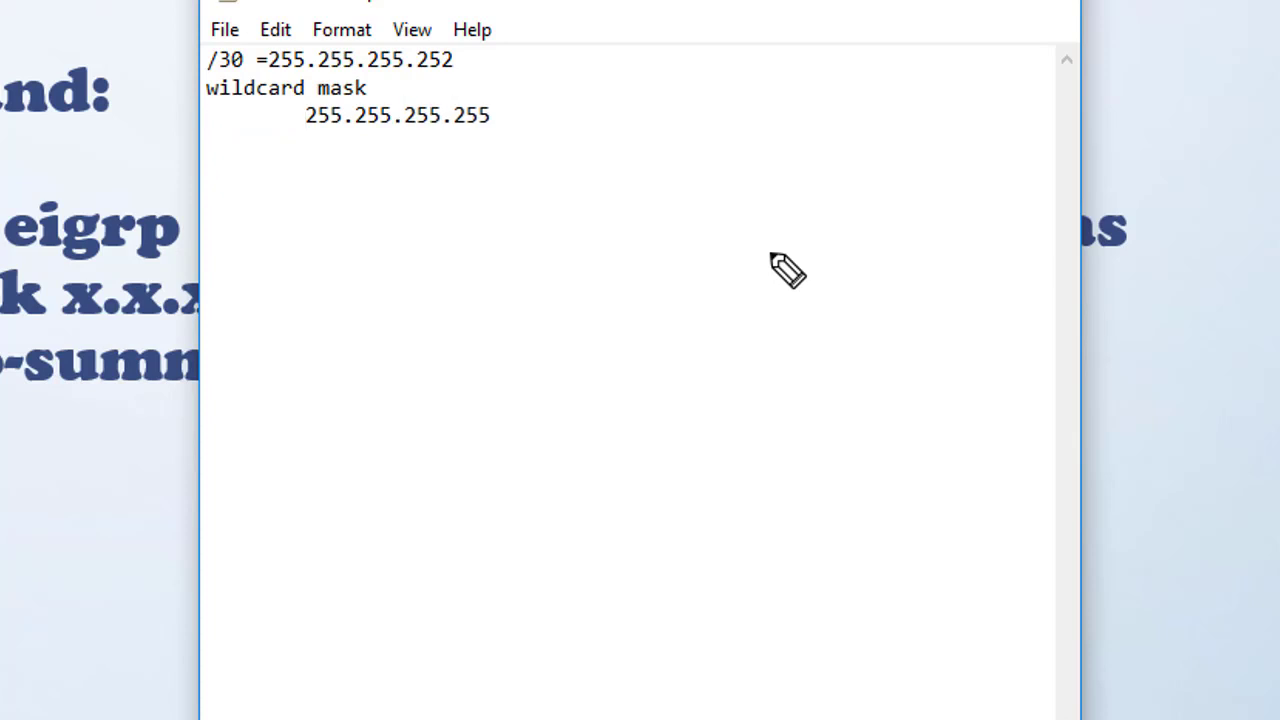
{"action": "key", "text": "BackSpace"}
{"action": "key", "text": "Right"}
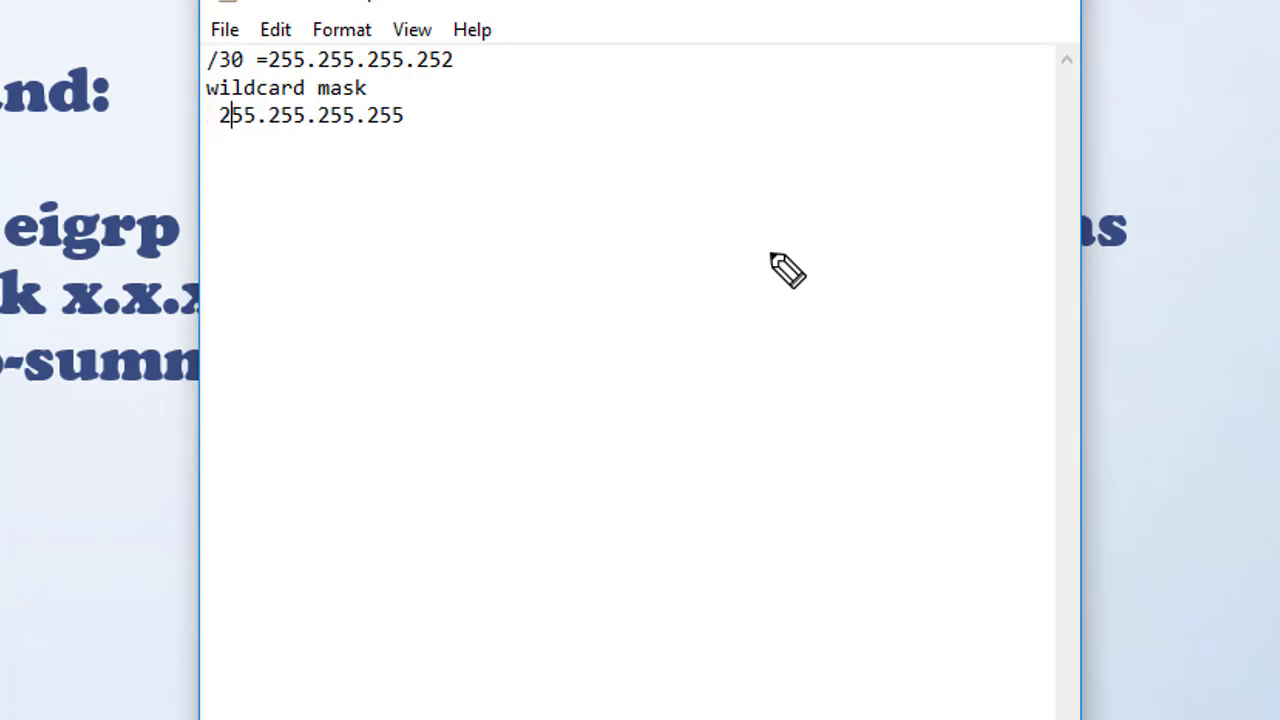
{"action": "key", "text": "Right"}
{"action": "type", "text": "-"}
{"action": "key", "text": "Tab"}
{"action": "type", "text": "255.255.255.252"}
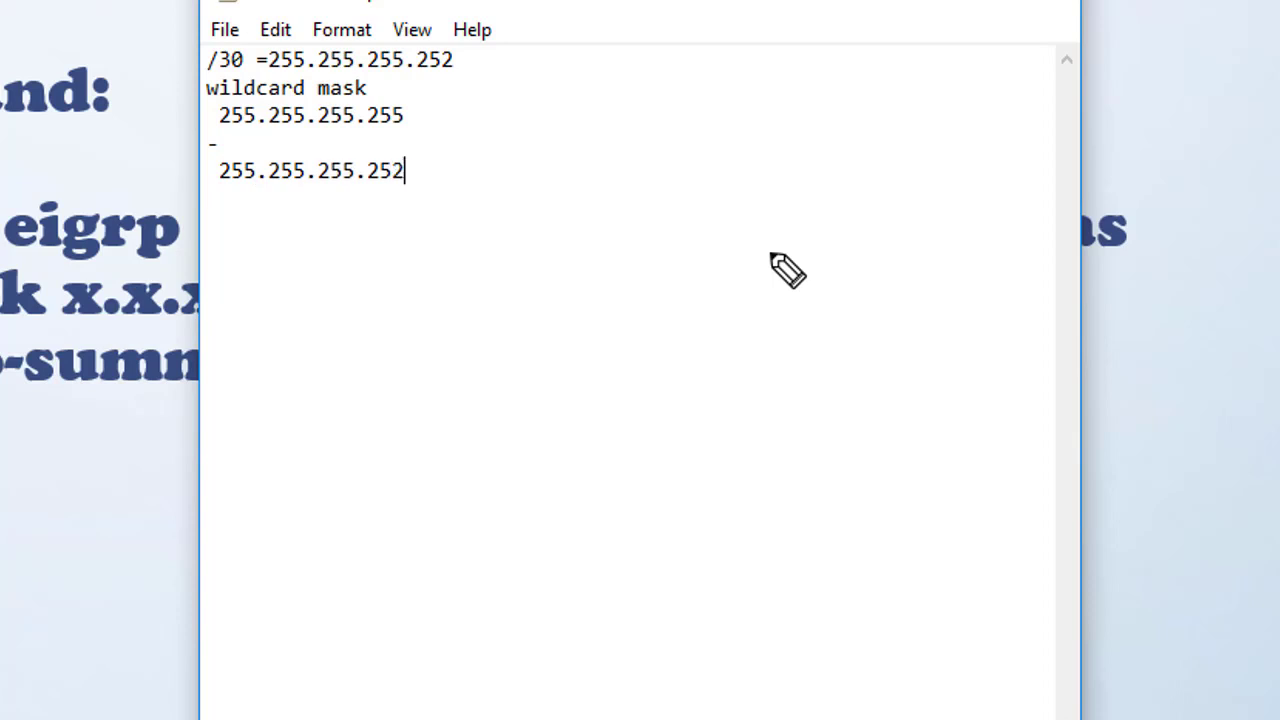
Add a row of equals signs below the subtraction and write the wildcard mask 0.0.0.3 beneath it.
{"action": "key", "text": "Return"}
{"action": "type", "text": "================="}
{"action": "key", "text": "Return"}
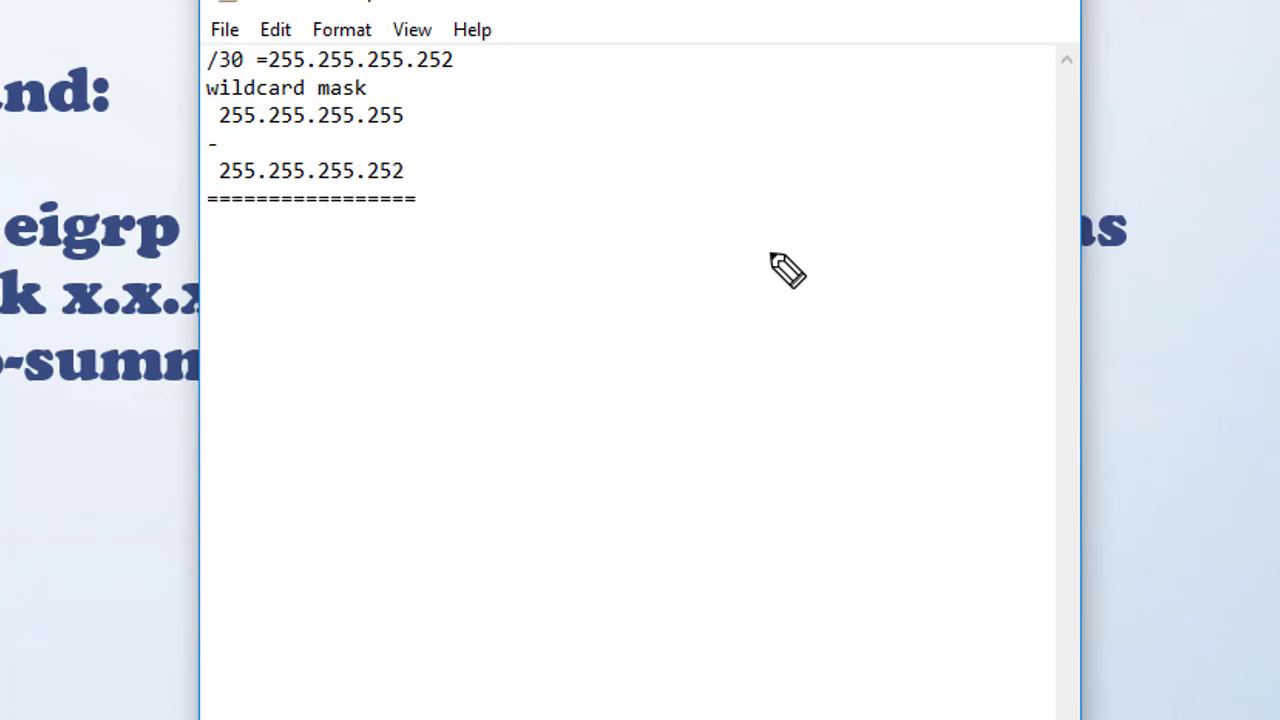
{"action": "type", "text": "0."}
{"action": "type", "text": "  0/"}
{"action": "key", "text": "BackSpace"}
{"action": "key", "text": "BackSpace"}
{"action": "key", "text": "BackSpace"}
{"action": "key", "text": "BackSpace"}
{"action": "type", "text": "0/"}
{"action": "key", "text": "BackSpace"}
{"action": "type", "text": ".0.3"}
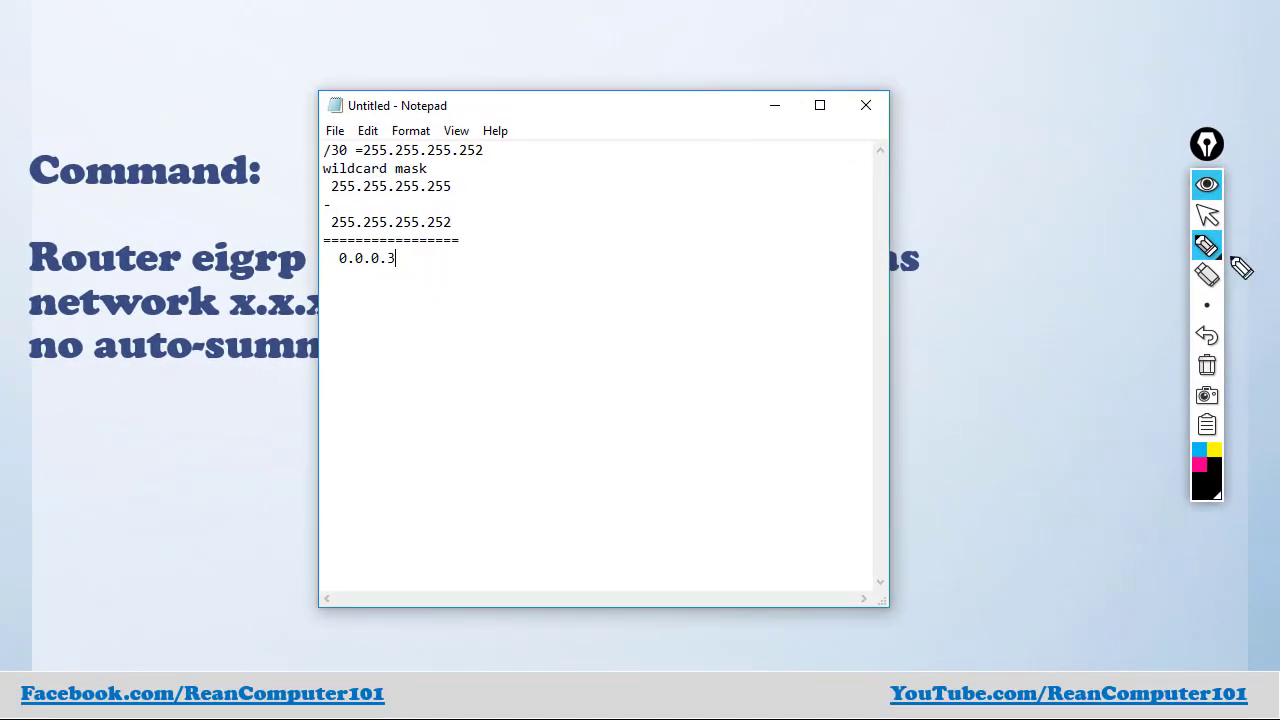
Minimize the Notepad notes and switch to the Packet Tracer topology with the three routers.
{"action": "left_click", "coordinate": [1207, 216]}
{"action": "left_click", "coordinate": [774, 105]}
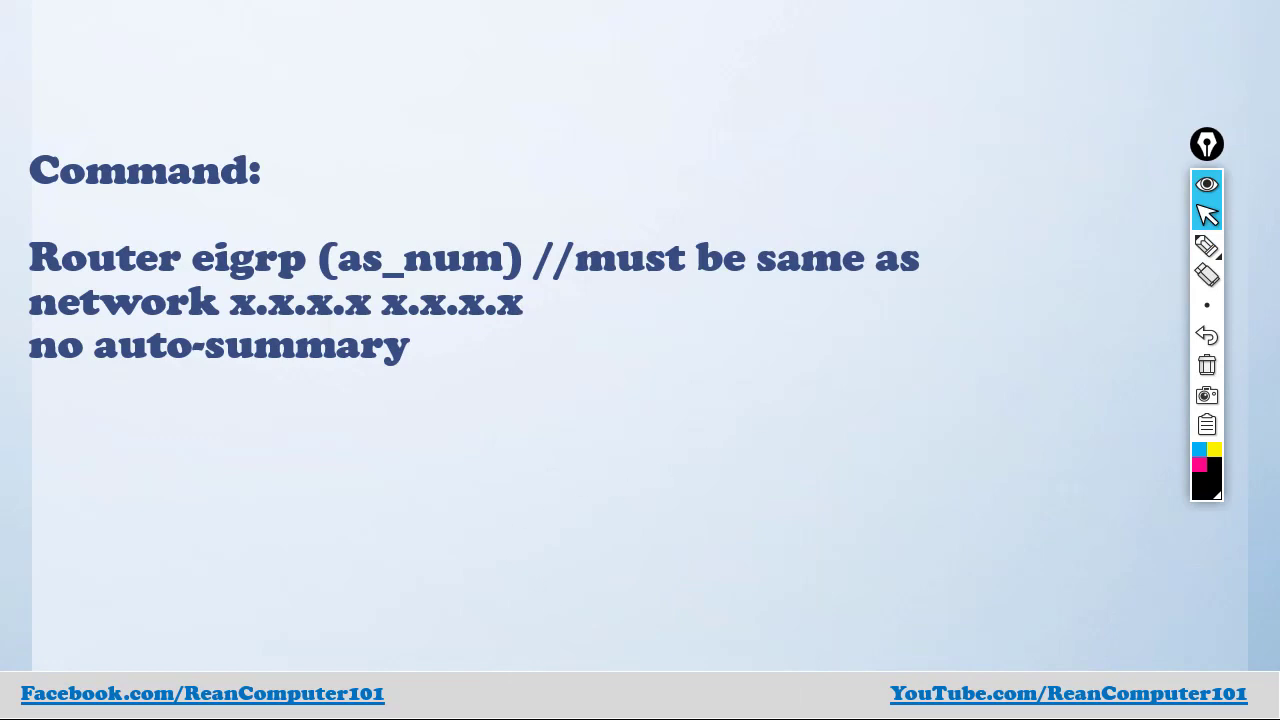
{"action": "left_click", "coordinate": [100, 690]}
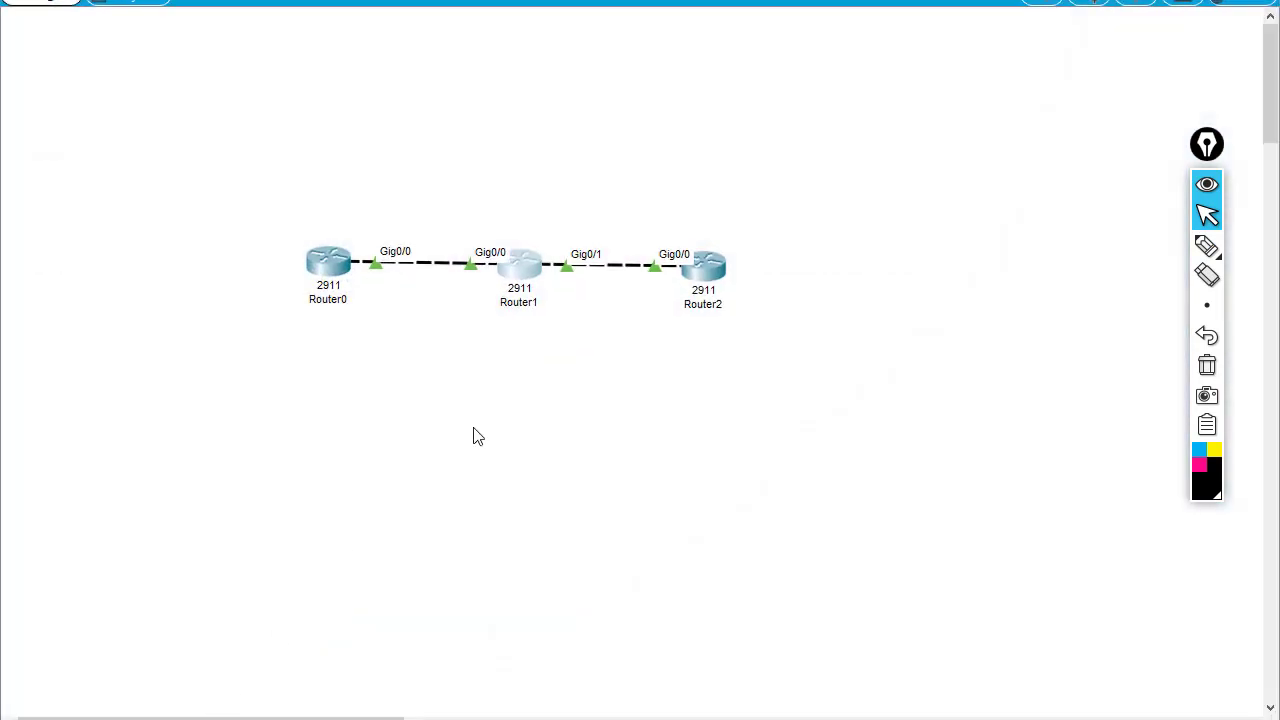
Open Router0's command line, enter privileged mode and show the brief IP interface list.
{"action": "left_click", "coordinate": [324, 262]}
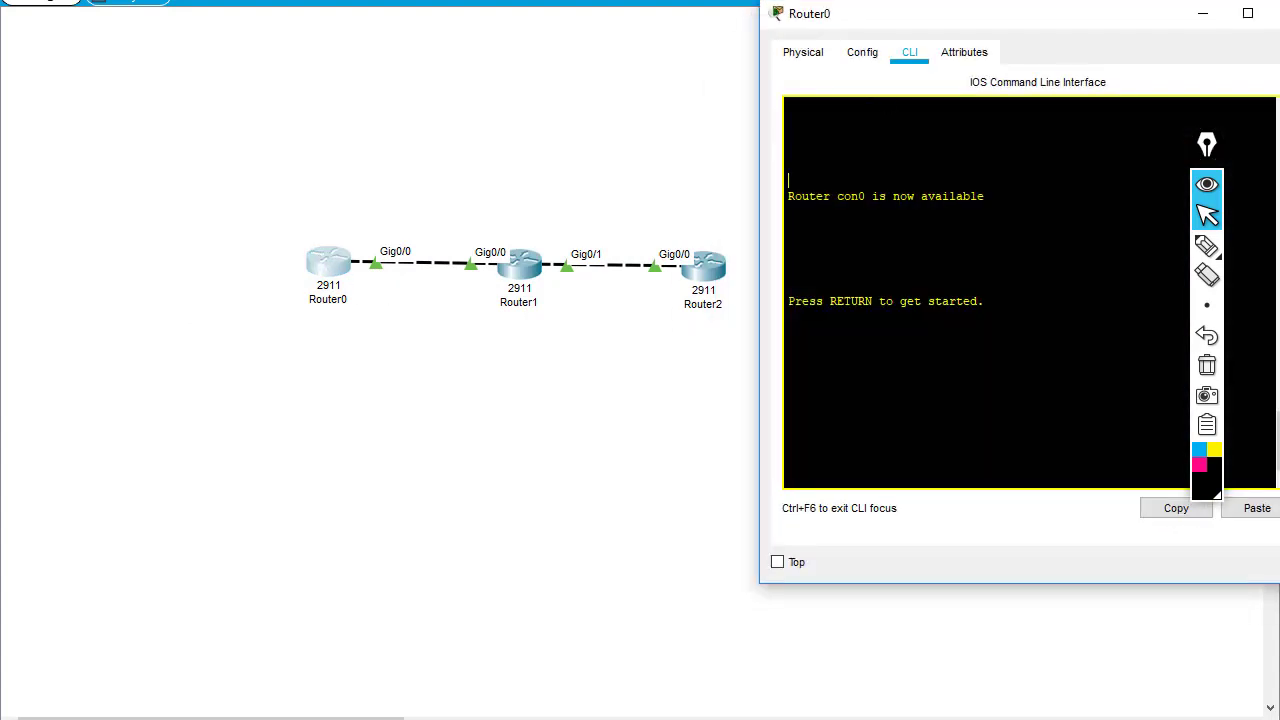
{"action": "key", "text": "Return"}
{"action": "key", "text": "Return"}
{"action": "key", "text": "Return"}
{"action": "type", "text": "en"}
{"action": "key", "text": "Return"}
{"action": "key", "text": "Return"}
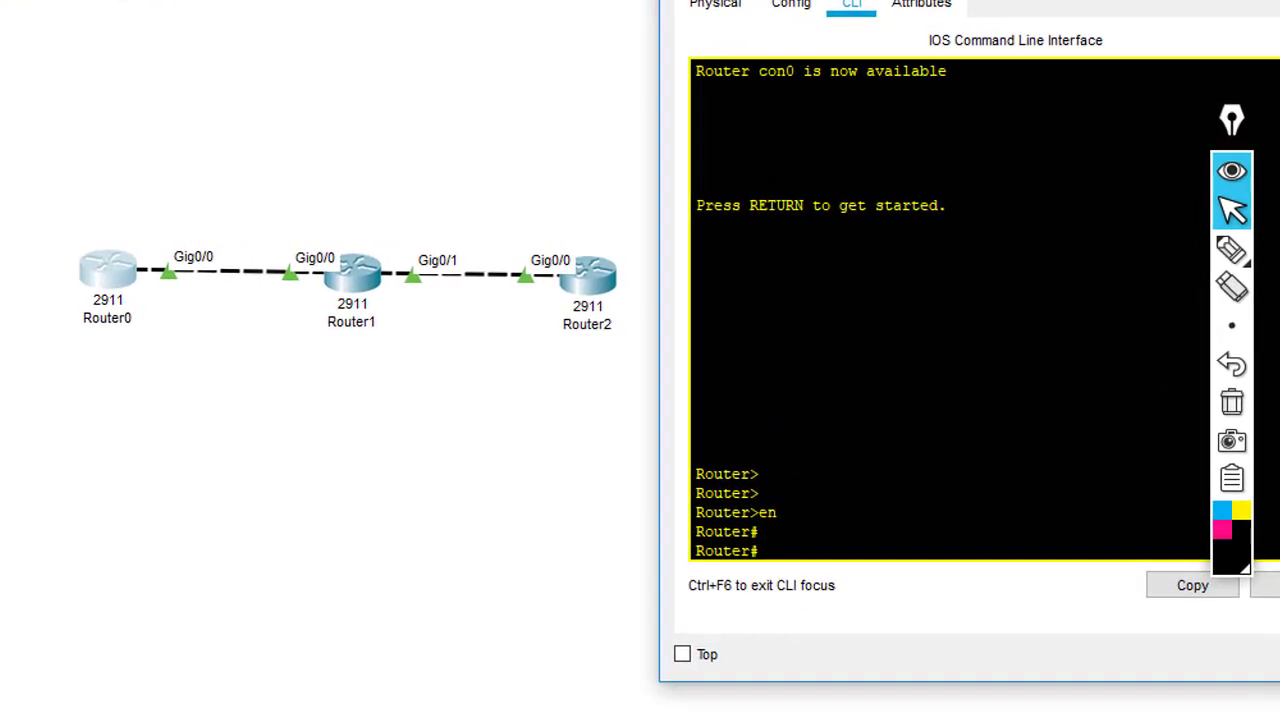
{"action": "type", "text": "sh ip int br"}
{"action": "key", "text": "Return"}
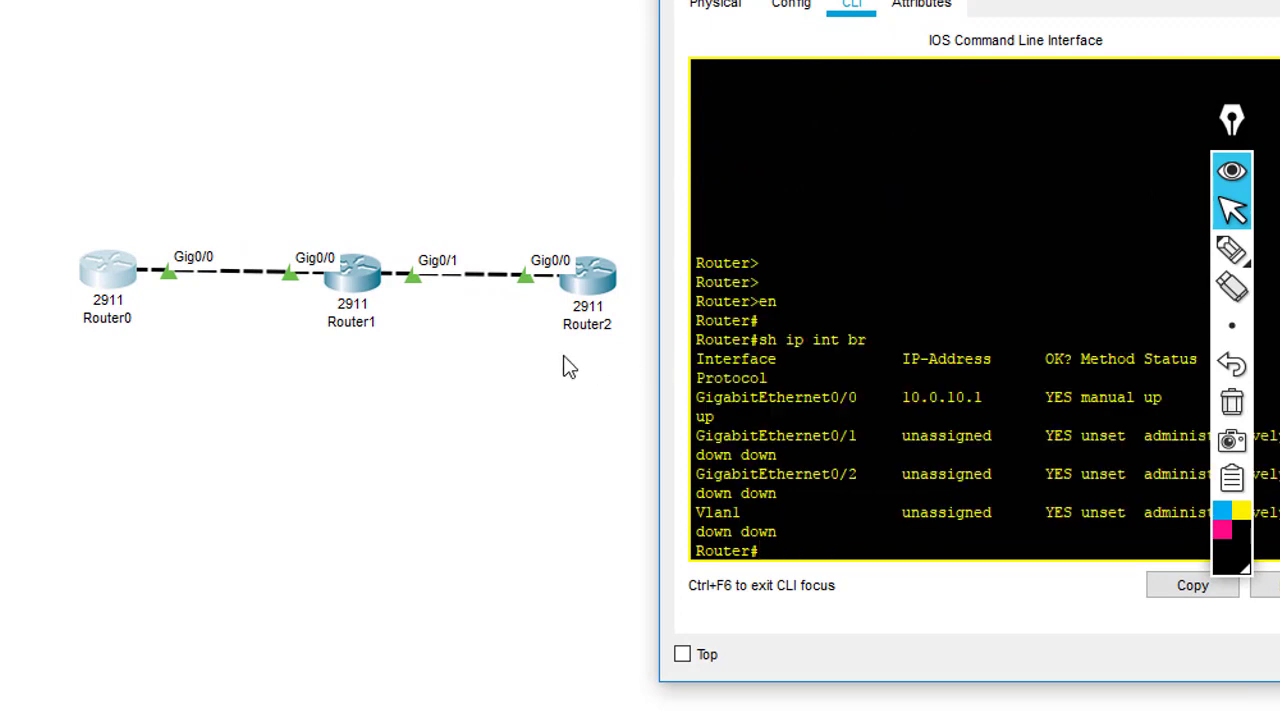
Open Router1's command line, enter privileged mode and show the brief IP interface list.
{"action": "left_click", "coordinate": [352, 286]}
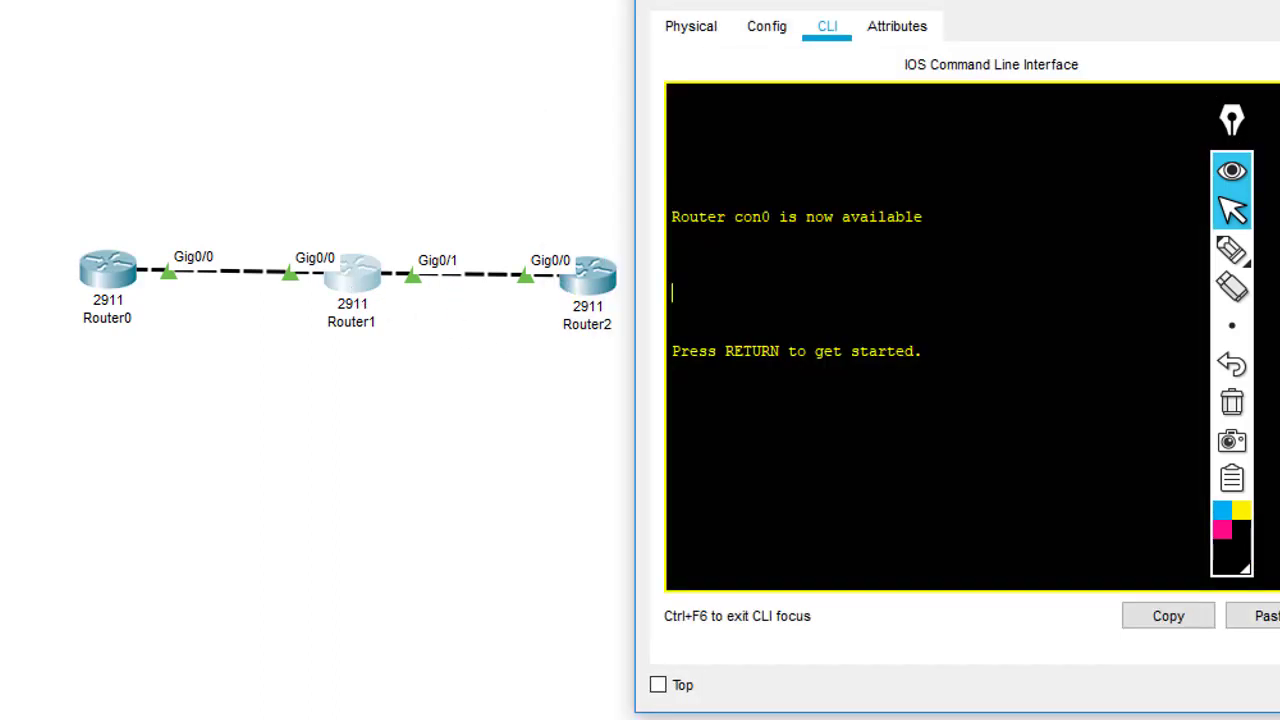
{"action": "key", "text": "Return"}
{"action": "key", "text": "Return"}
{"action": "type", "text": "en"}
{"action": "key", "text": "Return"}
{"action": "type", "text": "sh ip int"}
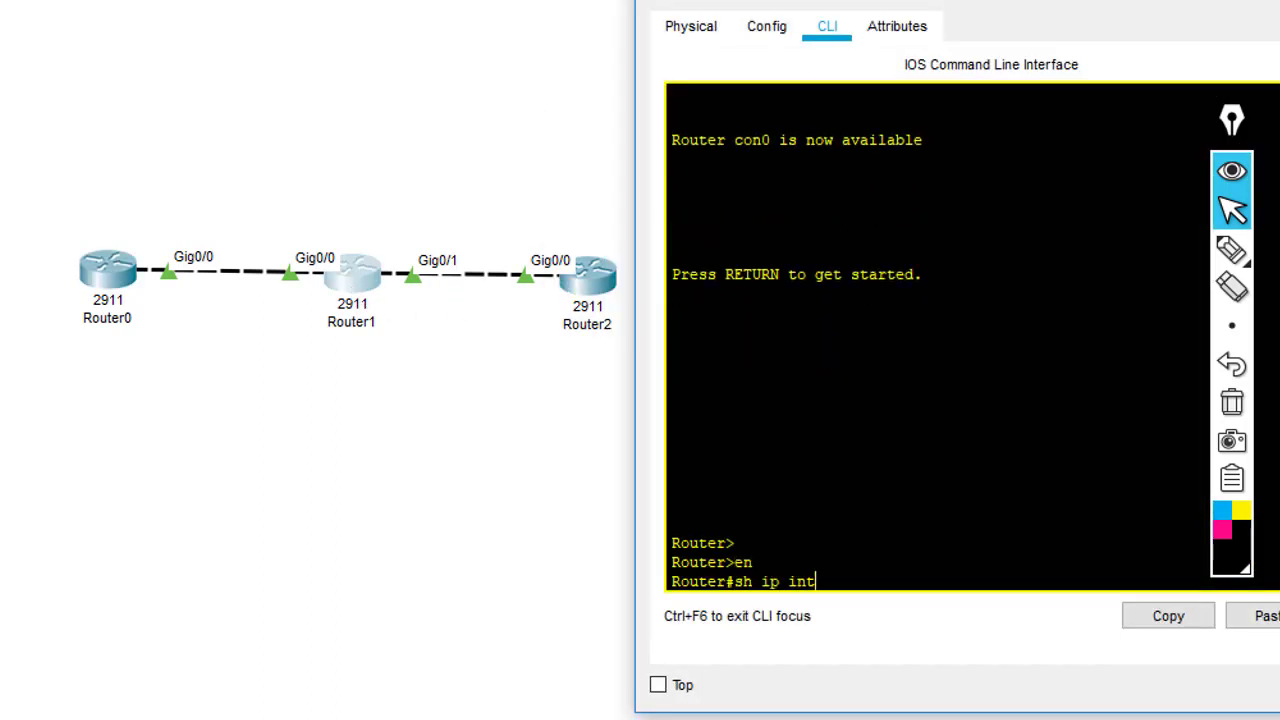
{"action": "type", "text": " br"}
{"action": "key", "text": "Return"}
Open Router2's command line and enter global configuration mode through privileged mode.
{"action": "left_click", "coordinate": [612, 293]}
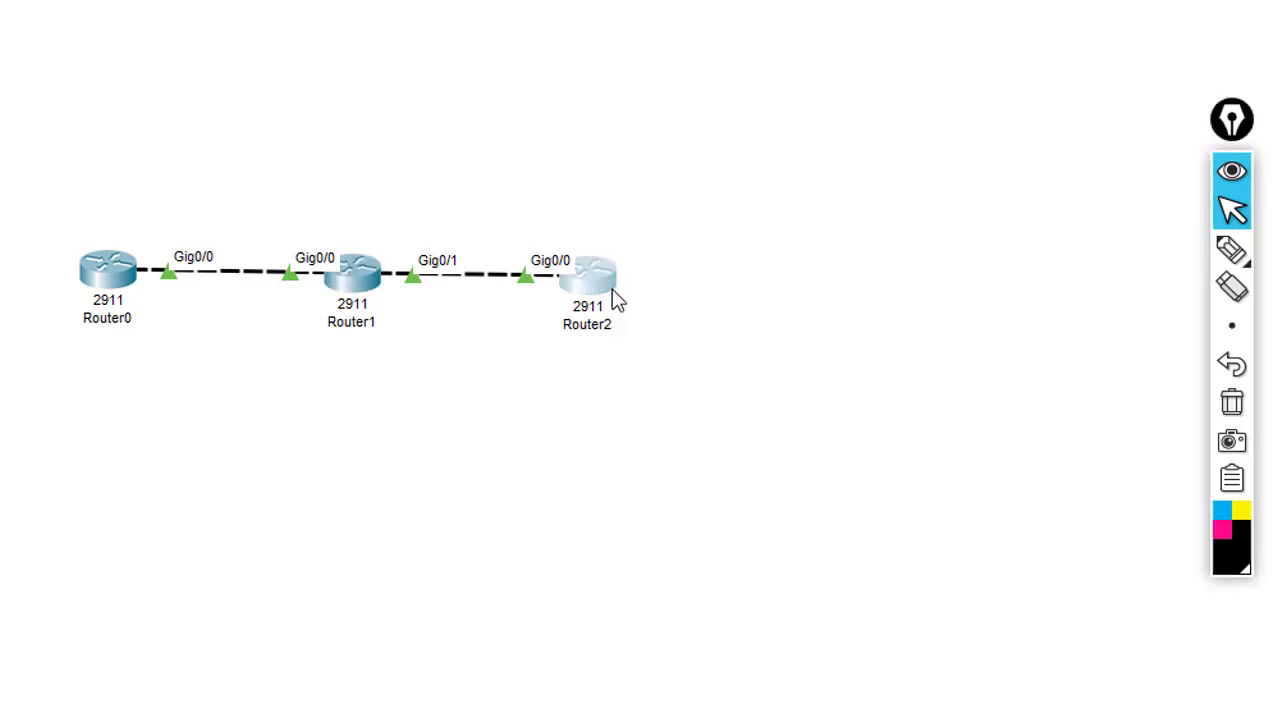
{"action": "key", "text": "Return"}
{"action": "type", "text": "en"}
{"action": "key", "text": "Return"}
{"action": "type", "text": "con"}
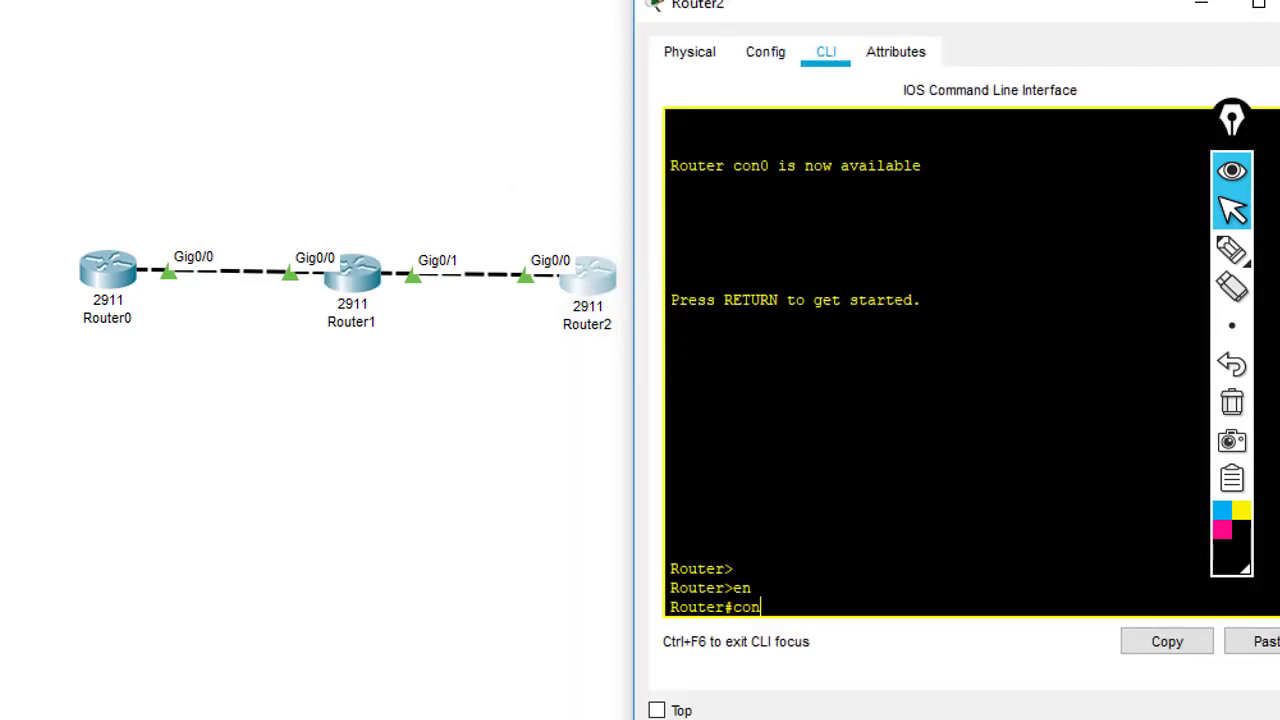
{"action": "type", "text": "f t"}
{"action": "key", "text": "Return"}
Show Router2's brief IP interface list from configuration mode with "do sh ip int br".
{"action": "type", "text": "dos h ="}
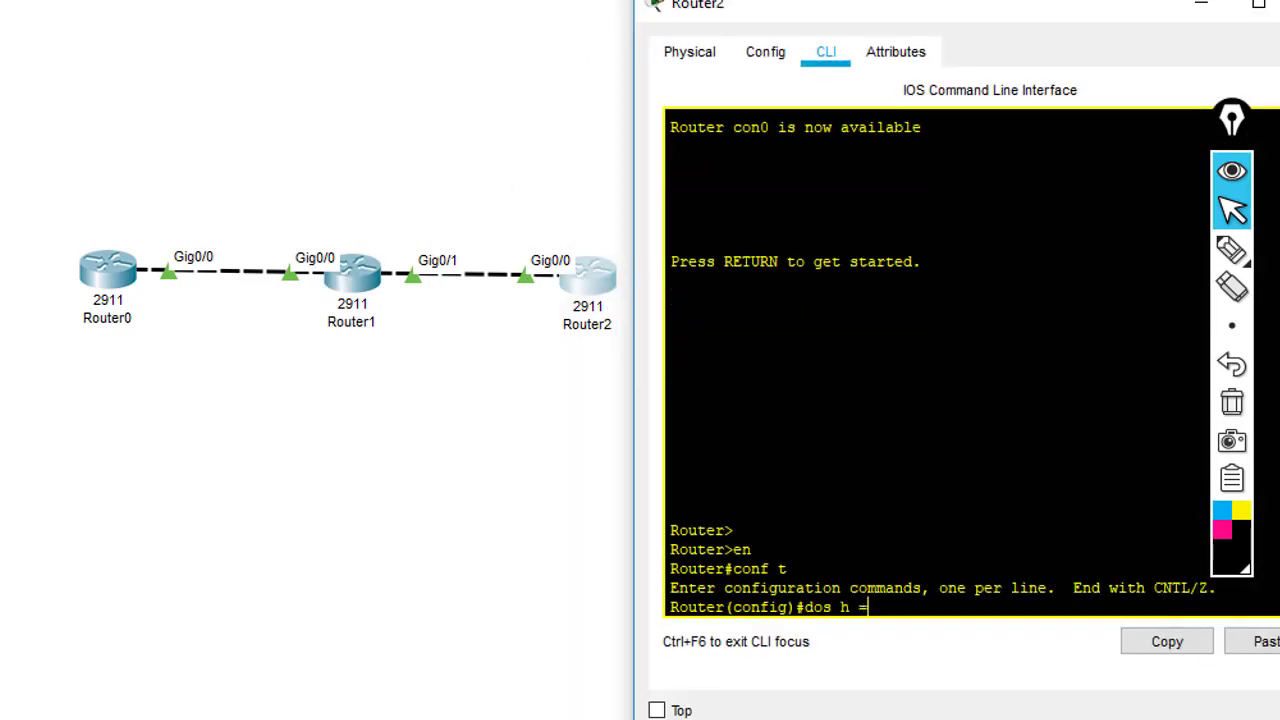
{"action": "key", "text": "BackSpace"}
{"action": "type", "text": "ship"}
{"action": "key", "text": "BackSpace"}
{"action": "key", "text": "BackSpace"}
{"action": "type", "text": "ip int br"}
{"action": "key", "text": "Return"}
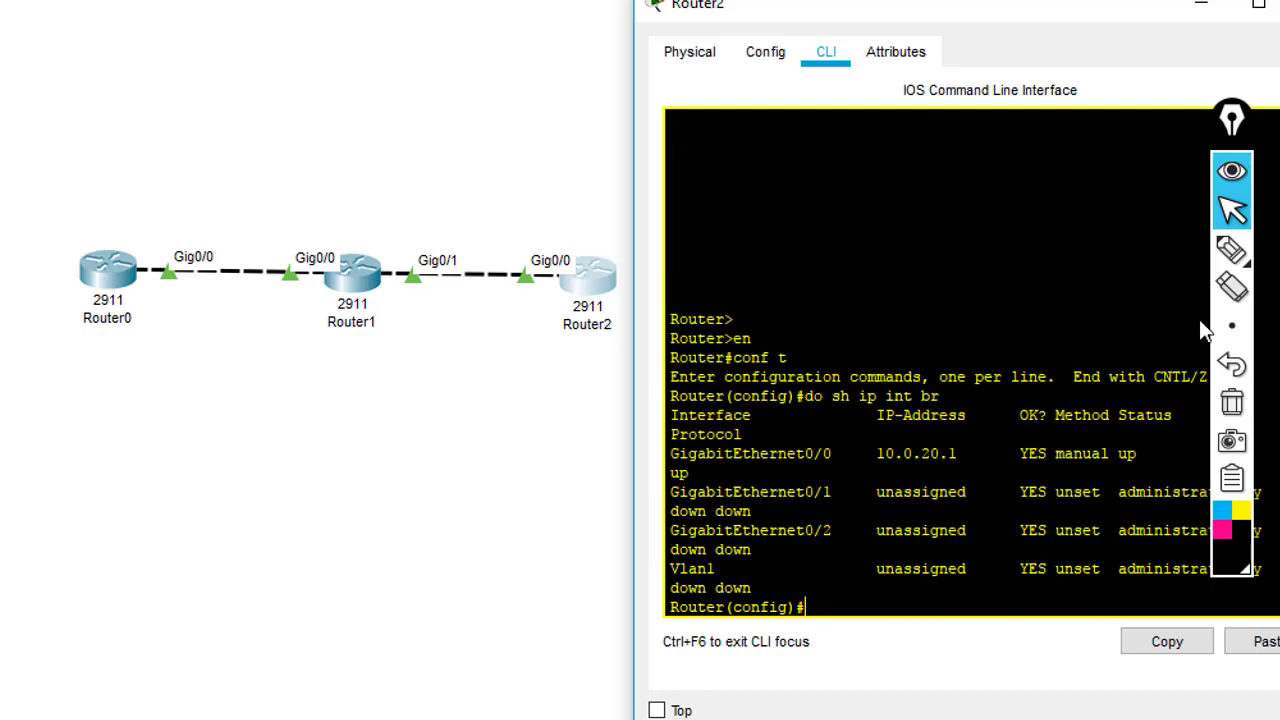
Handwrite 10 above the Router0–Router1 link and 20 above the Router1–Router2 link with the annotation pen, then restore the normal pointer.
{"action": "left_click", "coordinate": [1231, 249]}
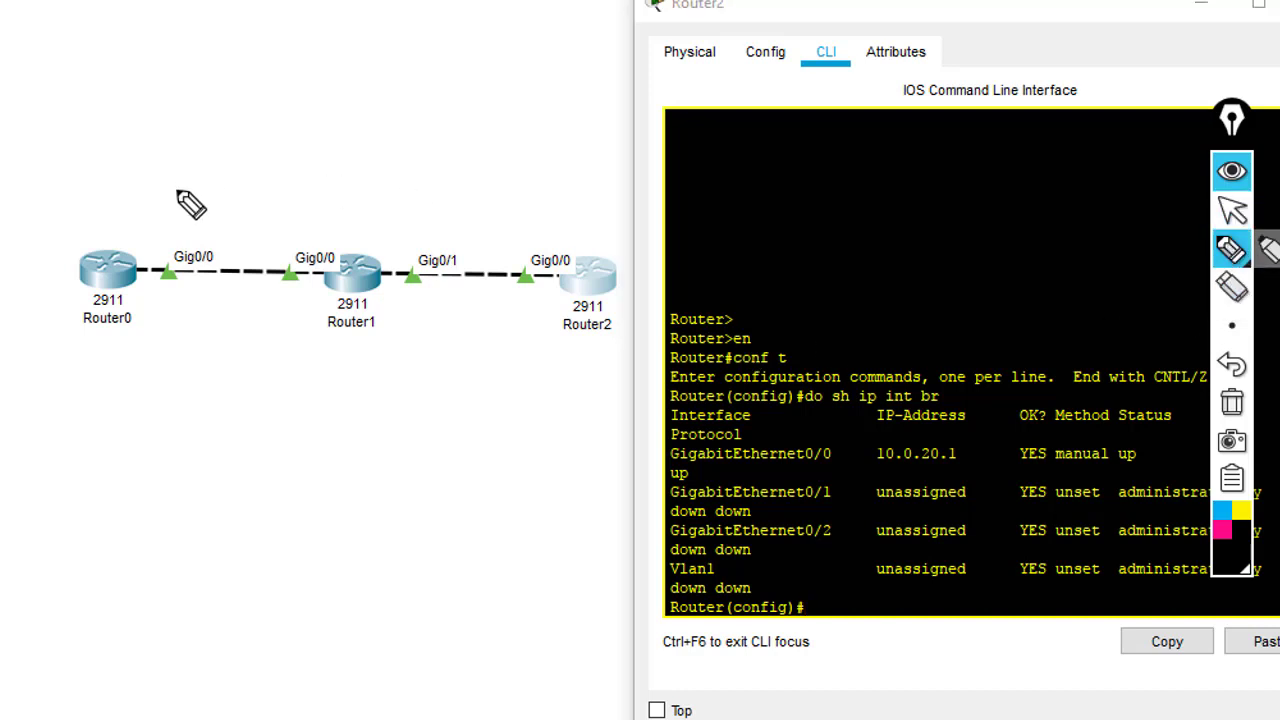
{"action": "mouse_move", "coordinate": [178, 193]}
{"action": "left_mouse_down"}
{"action": "mouse_move", "coordinate": [190, 212]}
{"action": "mouse_move", "coordinate": [222, 214]}
{"action": "left_mouse_up"}
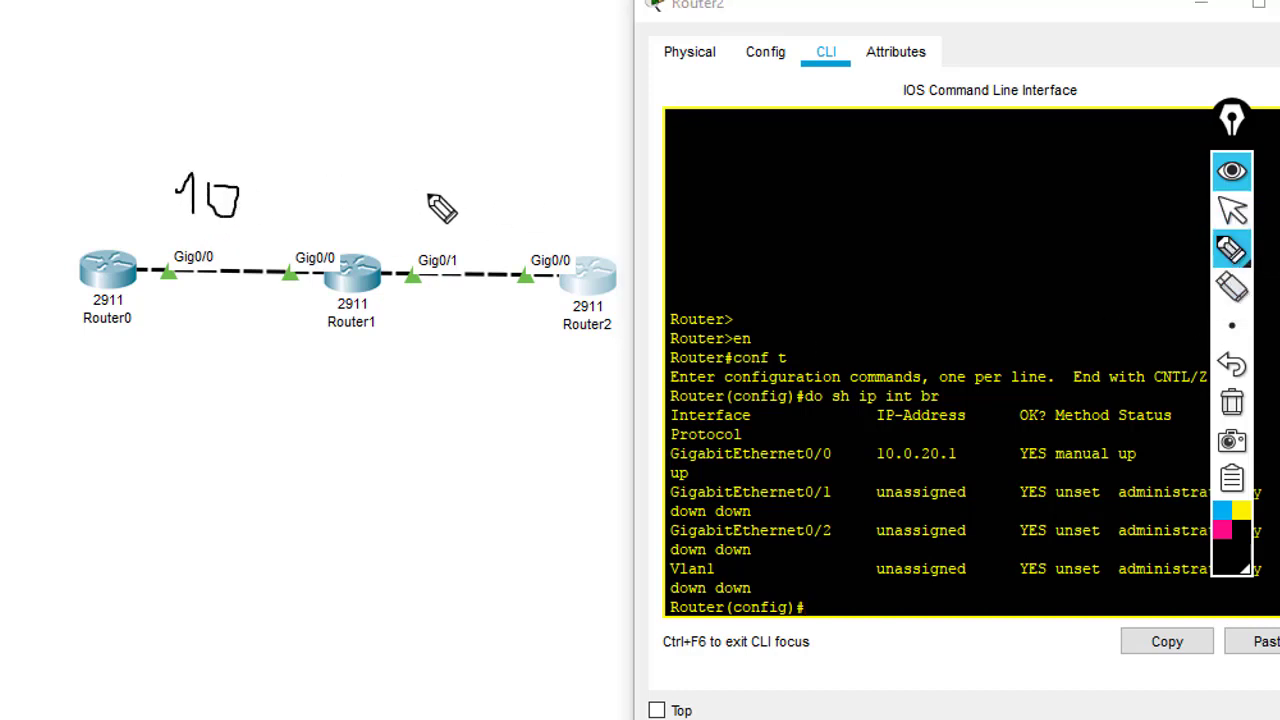
{"action": "mouse_move", "coordinate": [424, 197]}
{"action": "left_mouse_down"}
{"action": "mouse_move", "coordinate": [455, 225]}
{"action": "mouse_move", "coordinate": [470, 200]}
{"action": "left_mouse_up"}
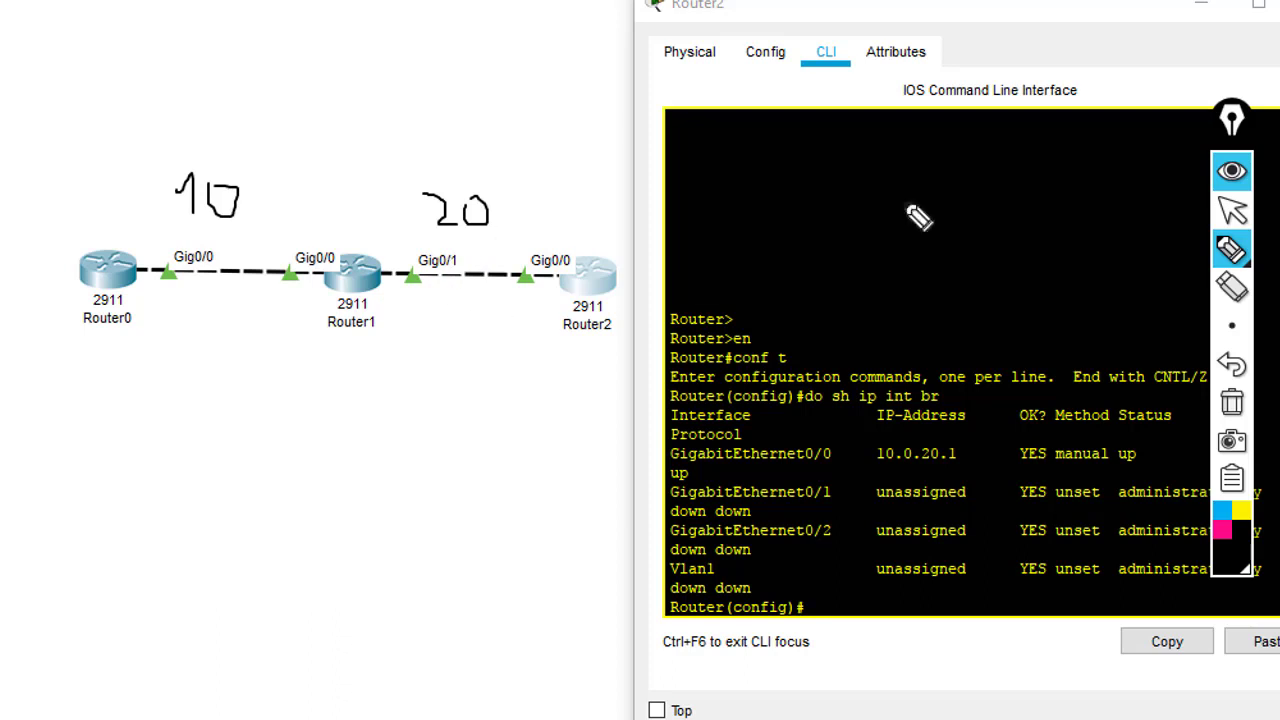
{"action": "left_click", "coordinate": [1232, 172]}
{"action": "left_click", "coordinate": [1229, 175]}
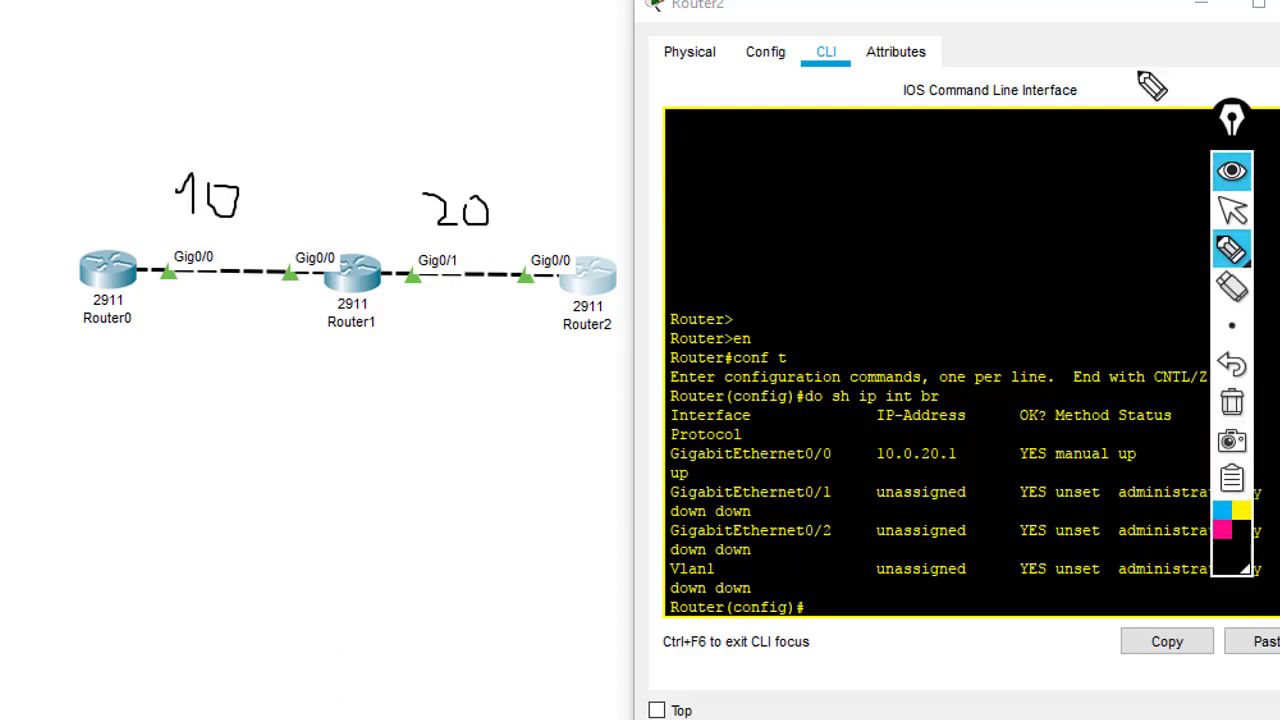
{"action": "left_click", "coordinate": [1232, 210]}
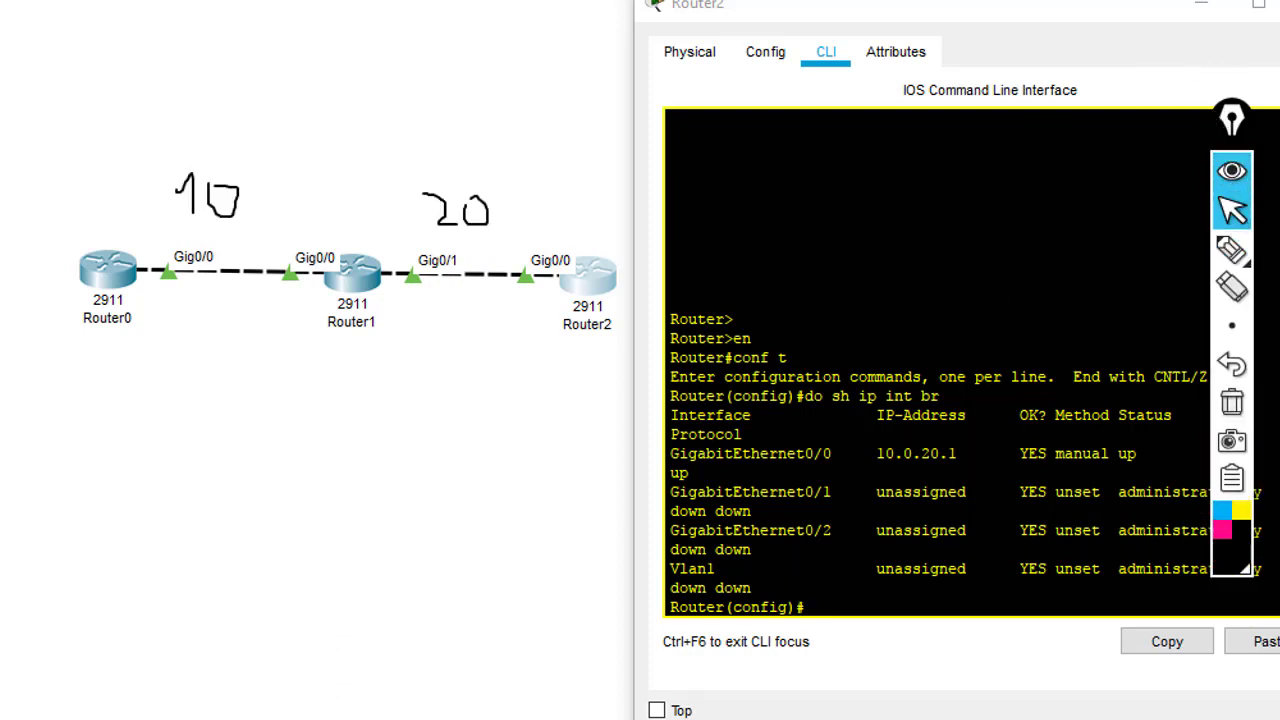
On Router0, enter global configuration mode and start EIGRP with autonomous system number 10.
{"action": "left_click", "coordinate": [114, 280]}
{"action": "left_click_drag", "start_coordinate": [826, 244], "coordinate": [836, 263]}
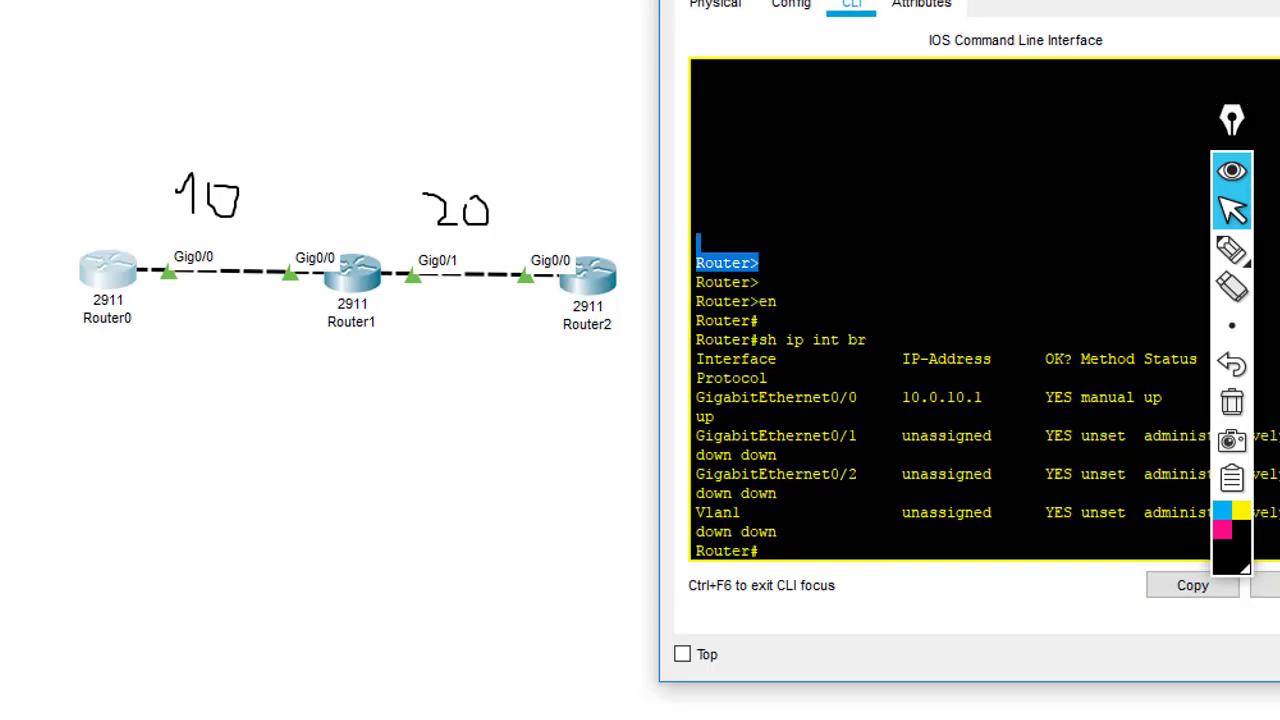
{"action": "key", "text": "Return"}
{"action": "key", "text": "Return"}
{"action": "type", "text": "conf t"}
{"action": "key", "text": "Return"}
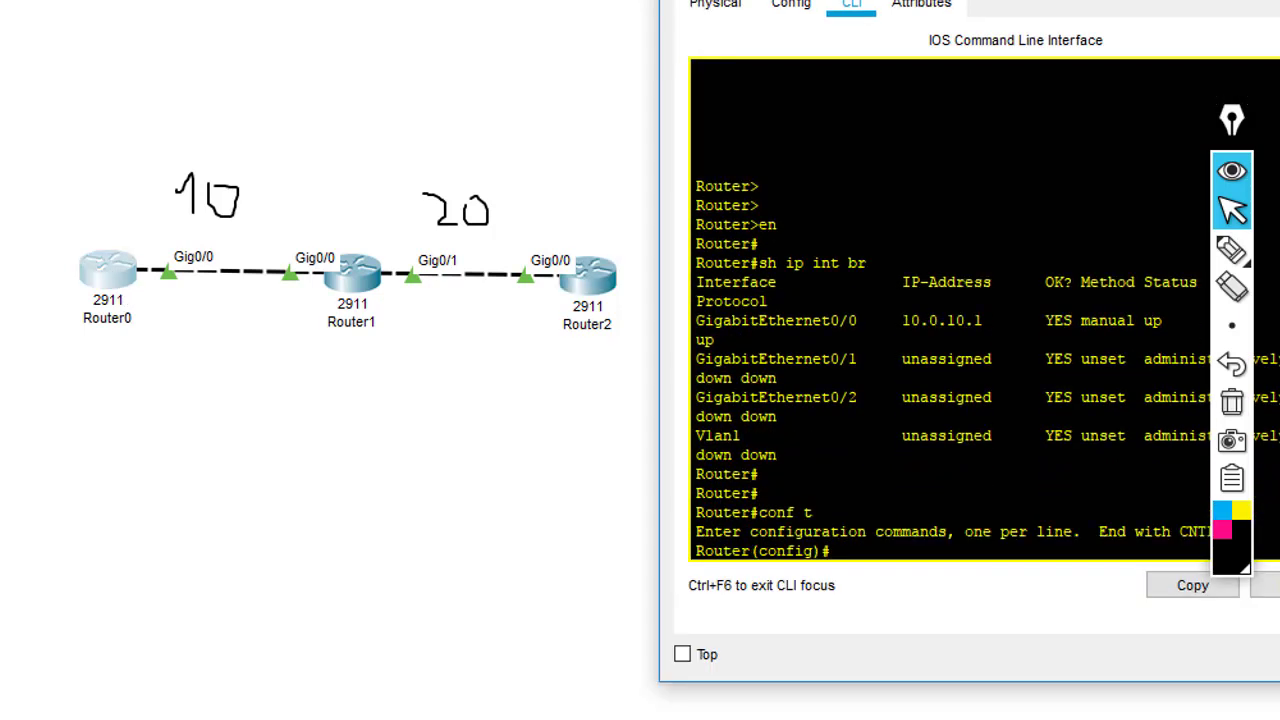
{"action": "type", "text": "router eigrp 10"}
{"action": "key", "text": "Return"}
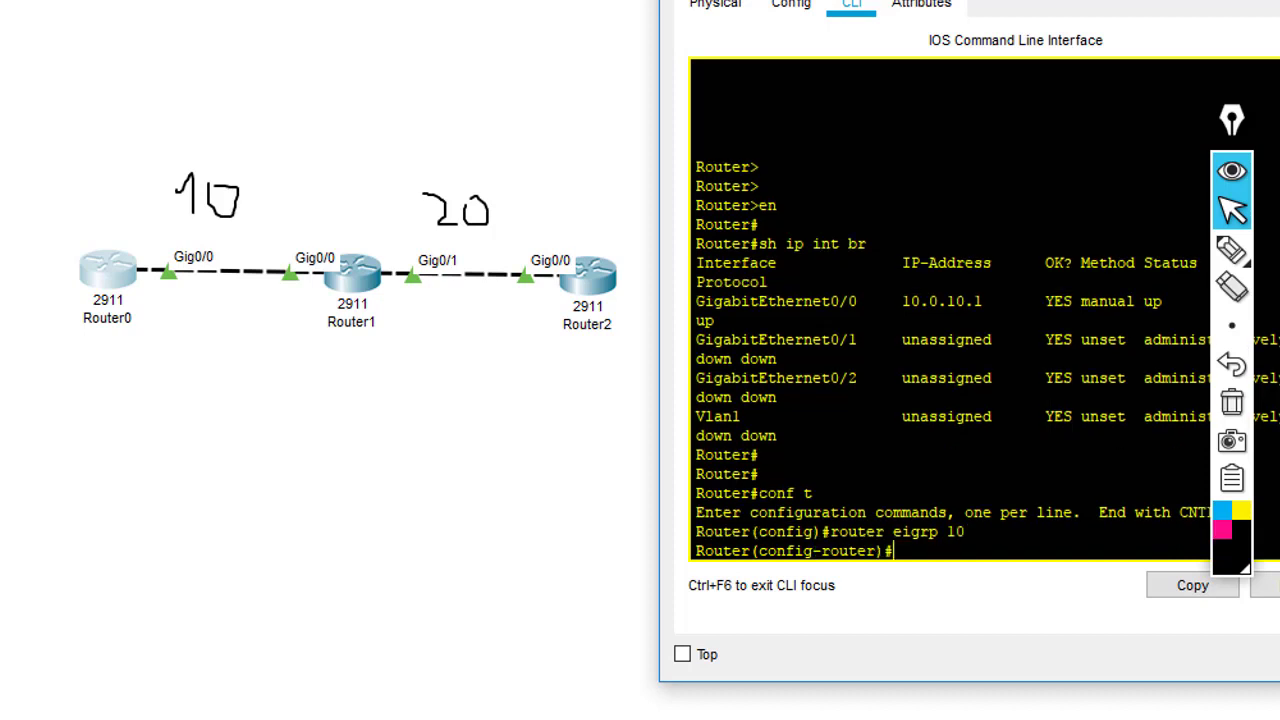
Advertise network 10.0.10.0 with wildcard mask 0.0.0.3 in Router0's EIGRP process.
{"action": "type", "text": "network 10.0.10."}
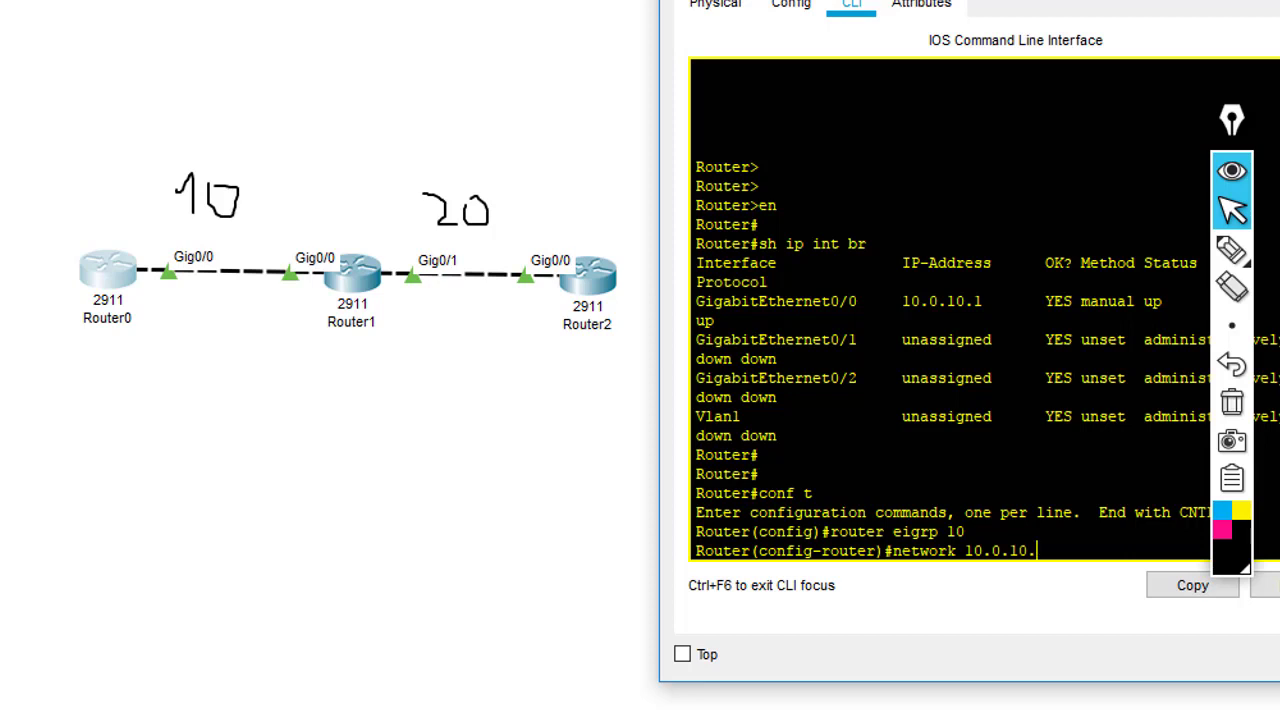
{"action": "type", "text": "0"}
{"action": "type", "text": "0.0.0.3"}
{"action": "key", "text": "Return"}
Disable automatic summarization in Router0's EIGRP process and return to privileged mode.
{"action": "type", "text": "no au"}
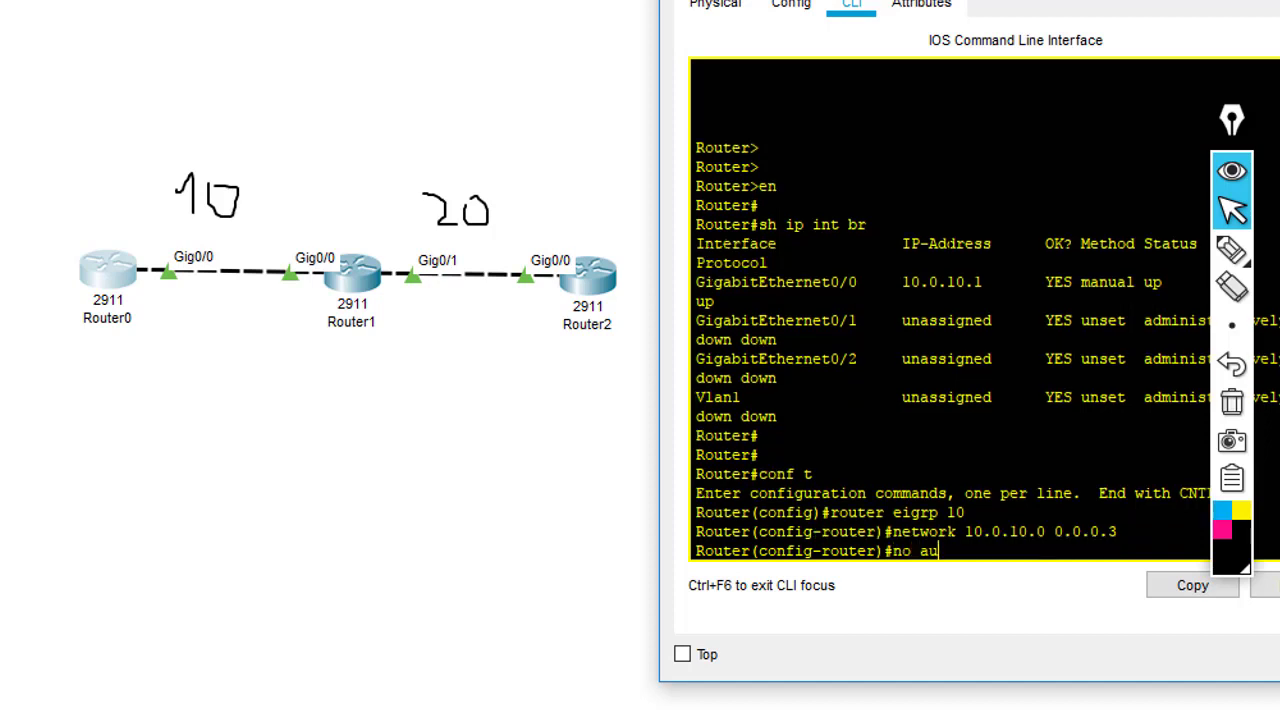
{"action": "key", "text": "Return"}
{"action": "key", "text": "Return"}
{"action": "type", "text": "end"}
{"action": "key", "text": "Return"}
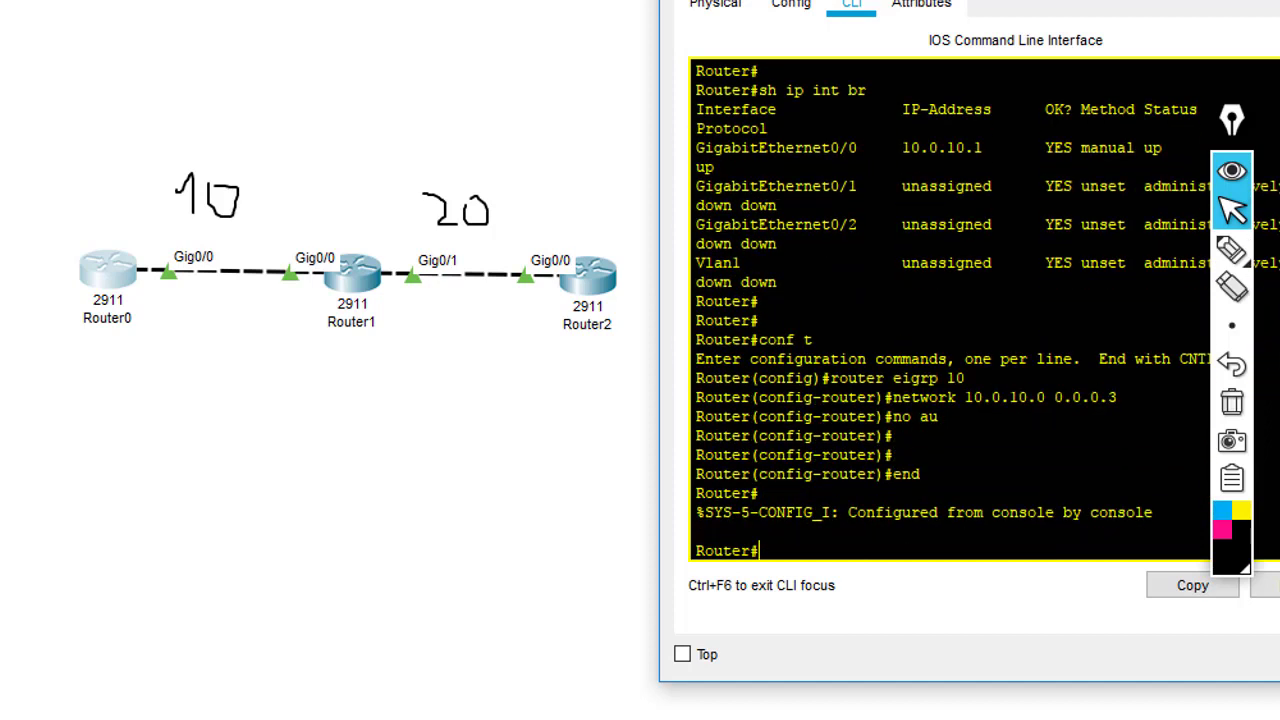
On Router1, enter global configuration mode and start EIGRP with autonomous system number 10.
{"action": "left_click", "coordinate": [345, 303]}
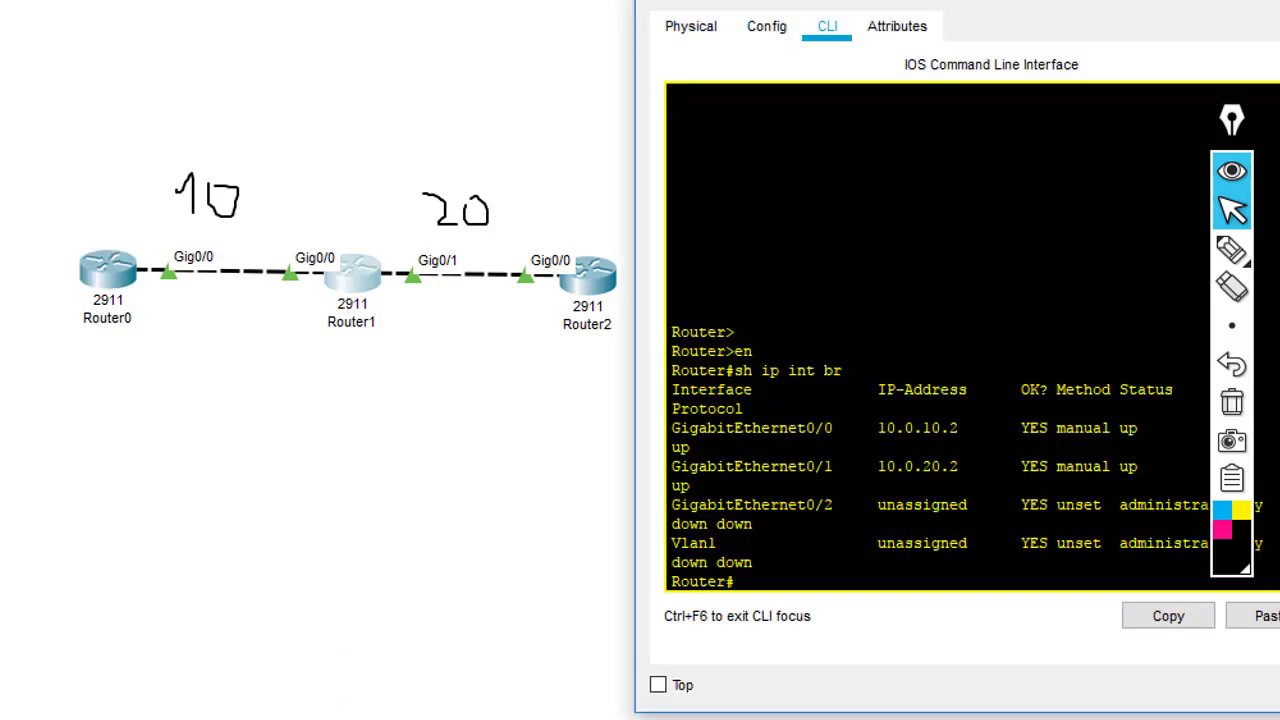
{"action": "key", "text": "Return"}
{"action": "key", "text": "Return"}
{"action": "type", "text": "conf t"}
{"action": "key", "text": "Return"}
{"action": "type", "text": "rout"}
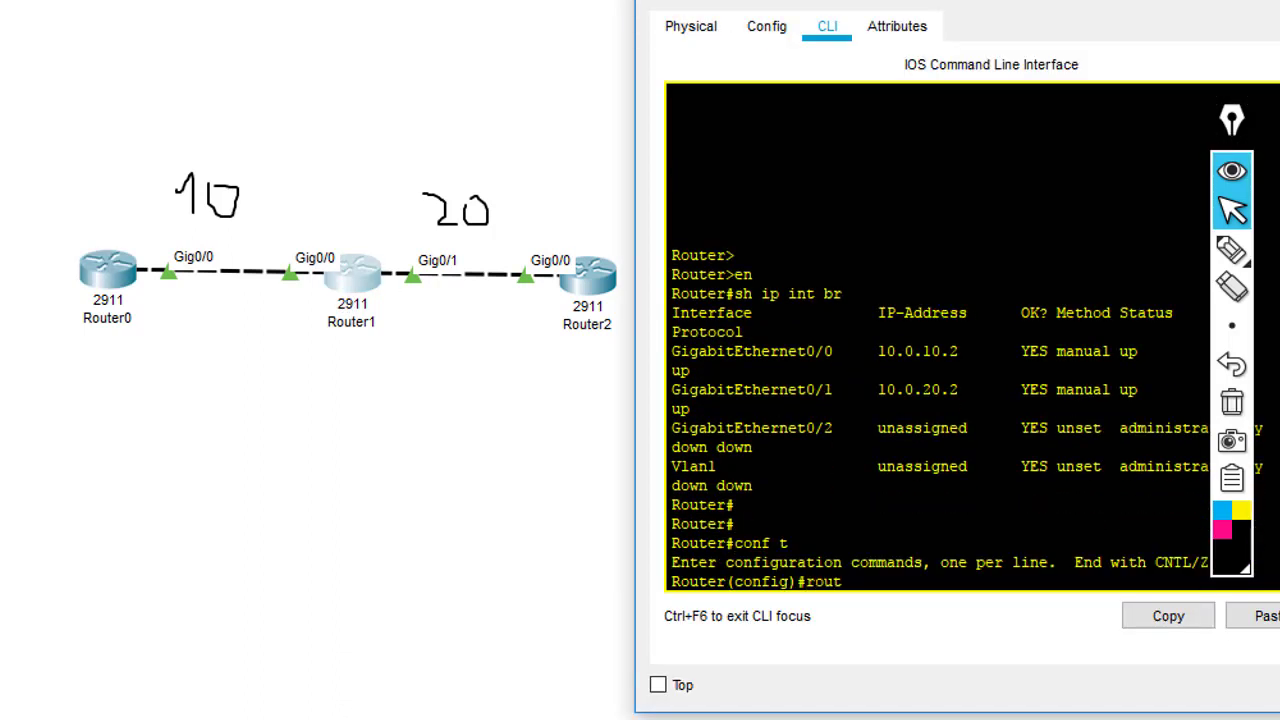
{"action": "type", "text": "er eiegrp"}
{"action": "key", "text": "BackSpace"}
{"action": "key", "text": "BackSpace"}
{"action": "key", "text": "BackSpace"}
{"action": "key", "text": "BackSpace"}
{"action": "type", "text": "grp 10"}
{"action": "key", "text": "Return"}
Advertise network 10.0.10.0 with wildcard mask 0.0.0.3 in Router1's EIGRP process.
{"action": "type", "text": "net"}
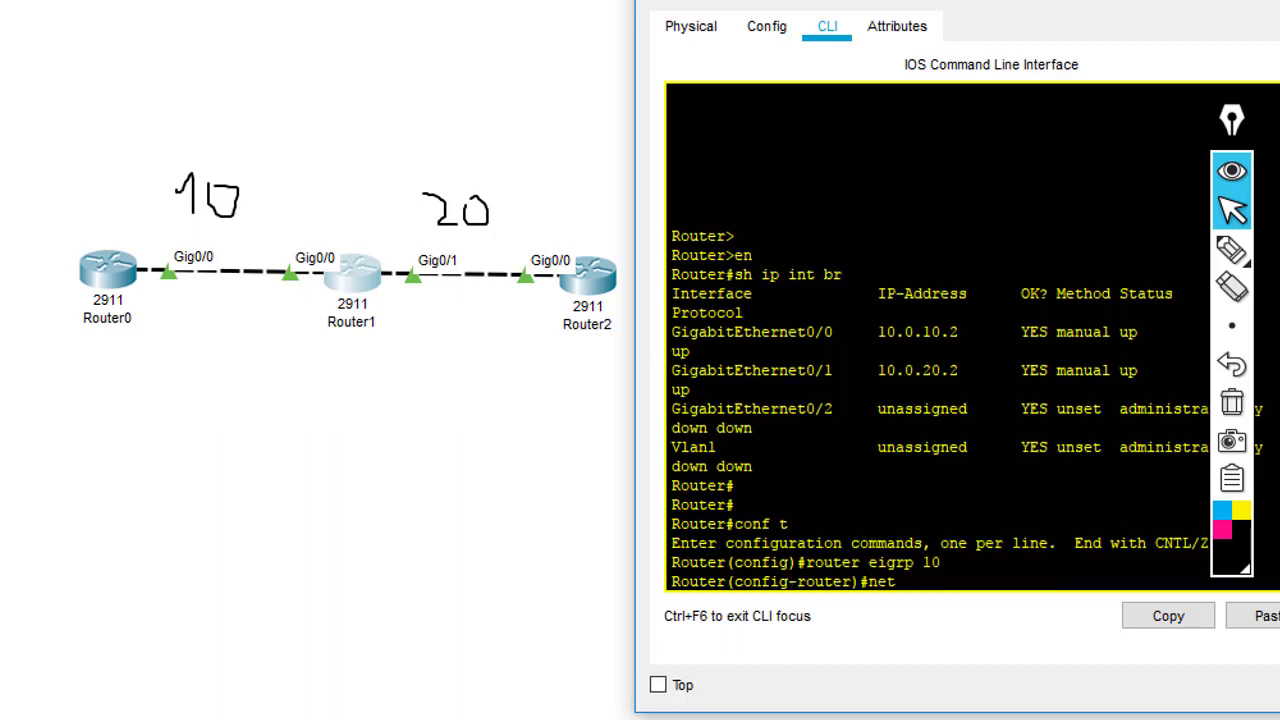
{"action": "type", "text": "work 109"}
{"action": "type", "text": "0 0.0.0.3"}
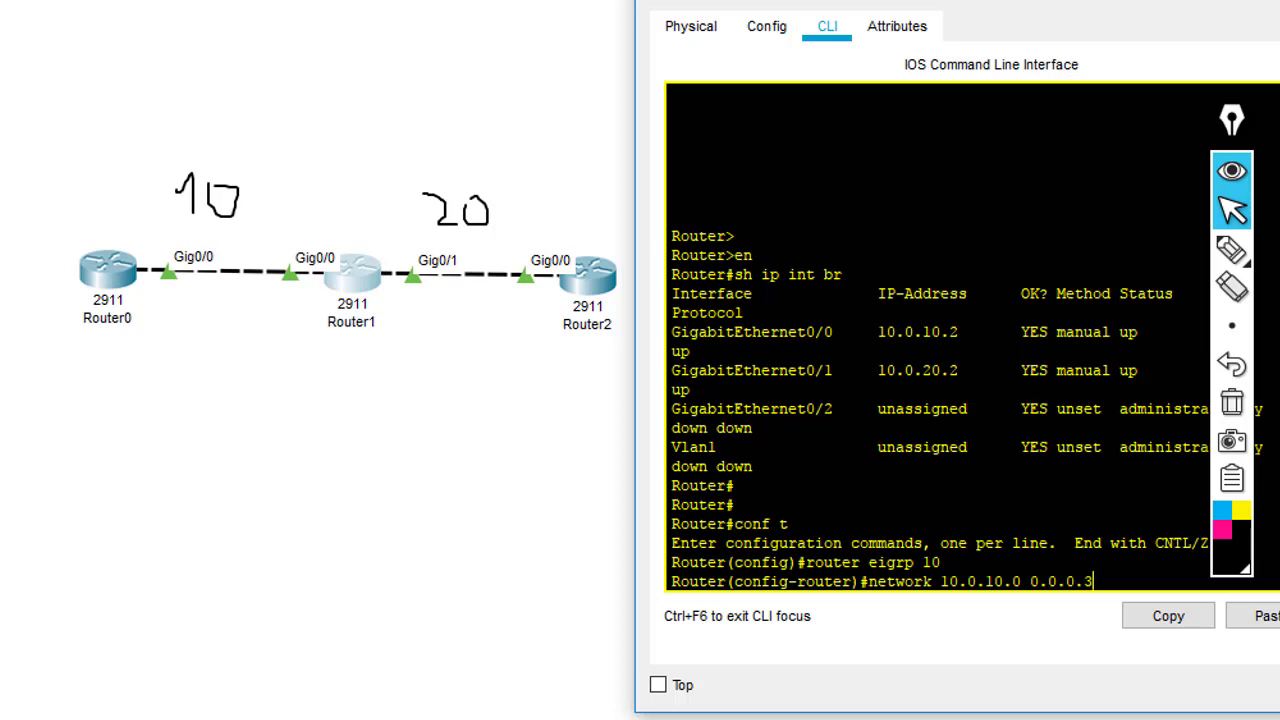
{"action": "key", "text": "Return"}
{"action": "key", "text": "Return"}
{"action": "key", "text": "Return"}
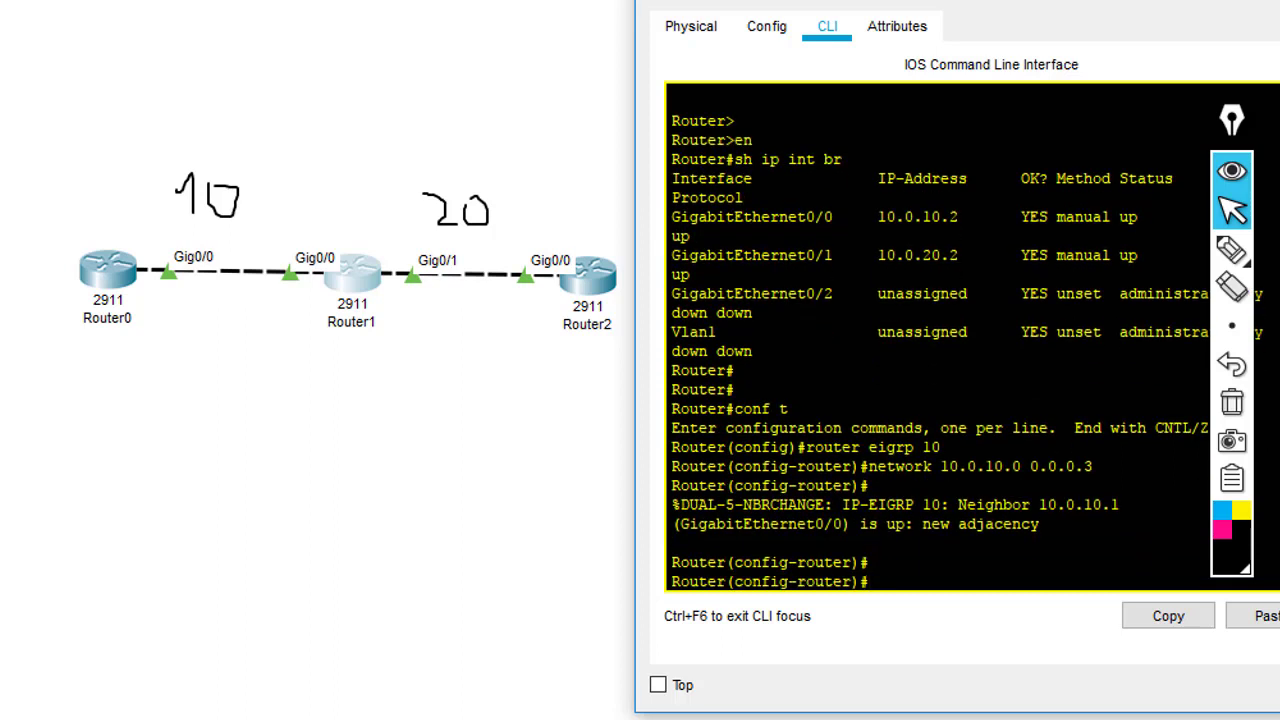
Write the command that advertises network 10.0.20.0 with wildcard mask 0.0.0.3 in Router1's EIGRP process.
{"action": "type", "text": "net 10.0.20.0 0.0.0.3"}
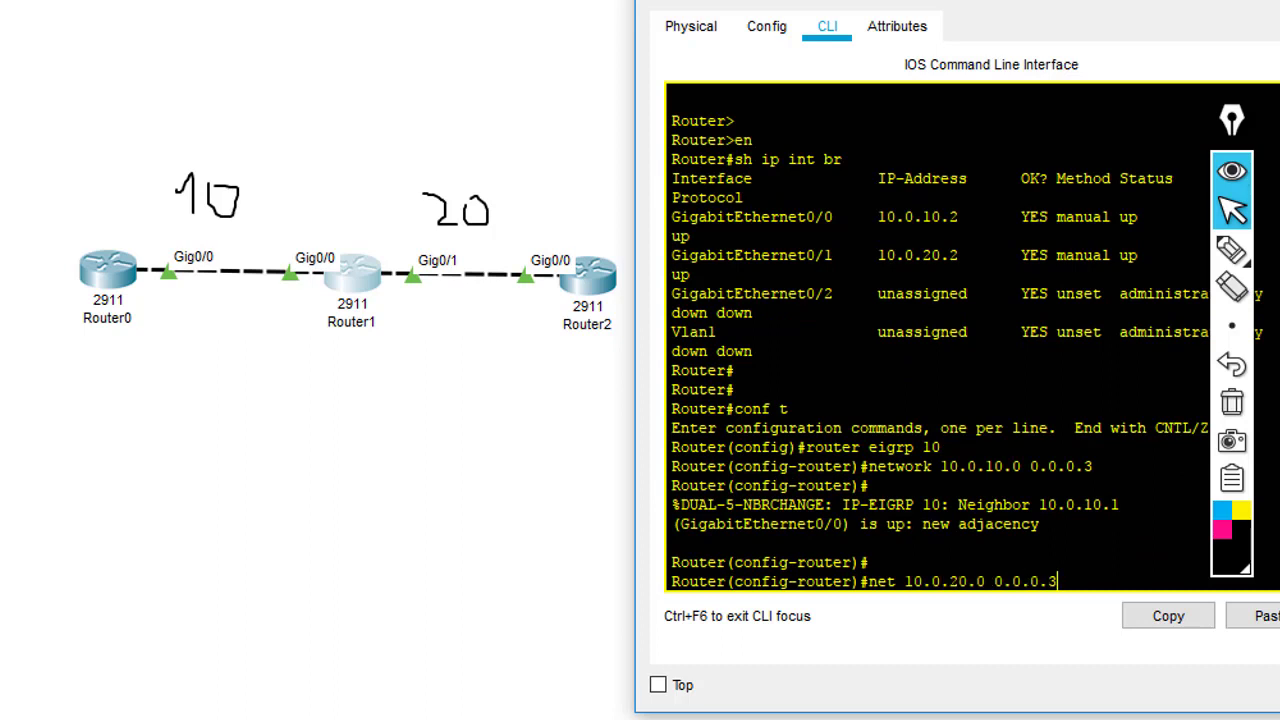
Circle Router1 and mark its 10 and 20 networks freehand on the topology, and clear all annotations.
{"action": "left_click", "coordinate": [1231, 250]}
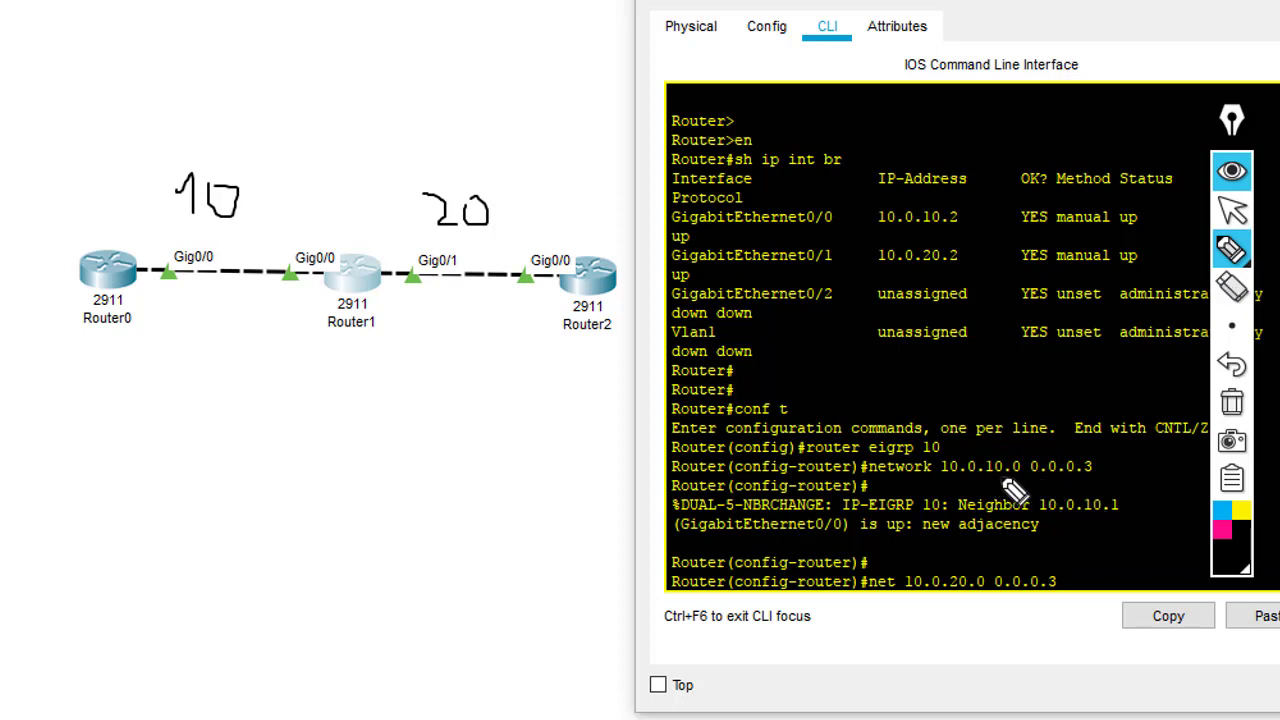
{"action": "left_click", "coordinate": [1232, 321]}
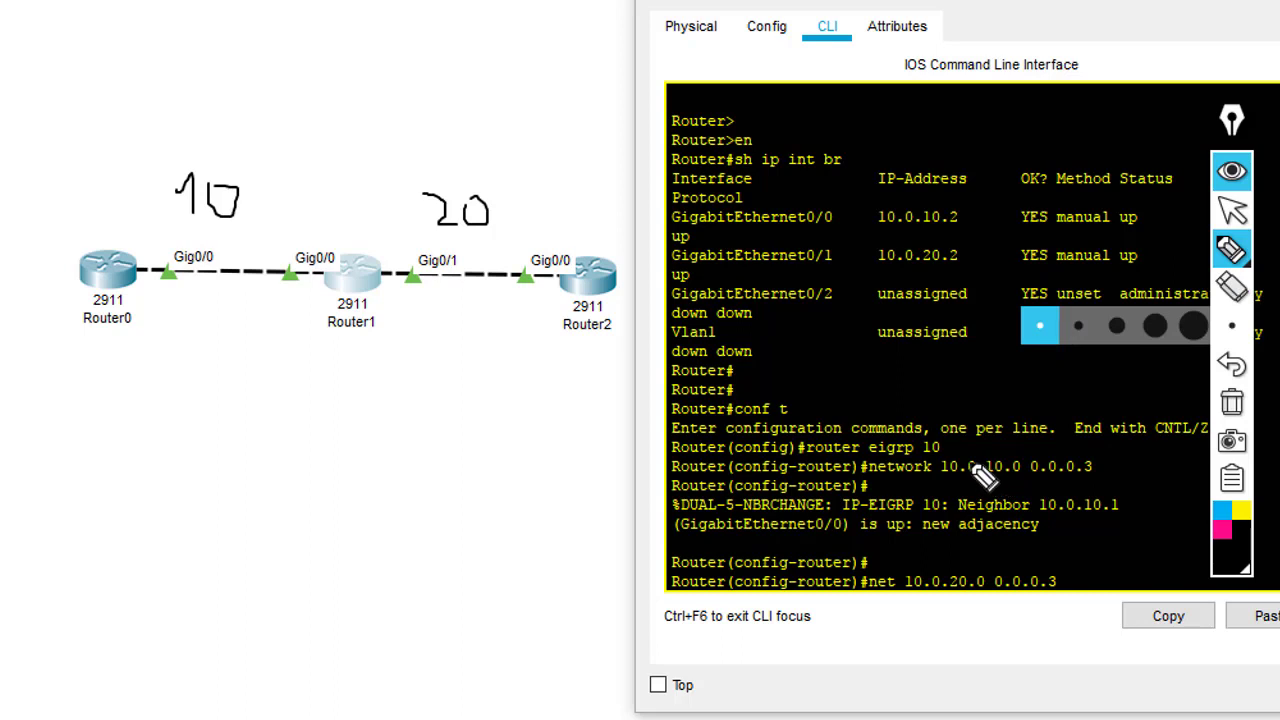
{"action": "left_click_drag", "start_coordinate": [967, 463], "coordinate": [1008, 464]}
{"action": "left_click_drag", "start_coordinate": [976, 579], "coordinate": [953, 579]}
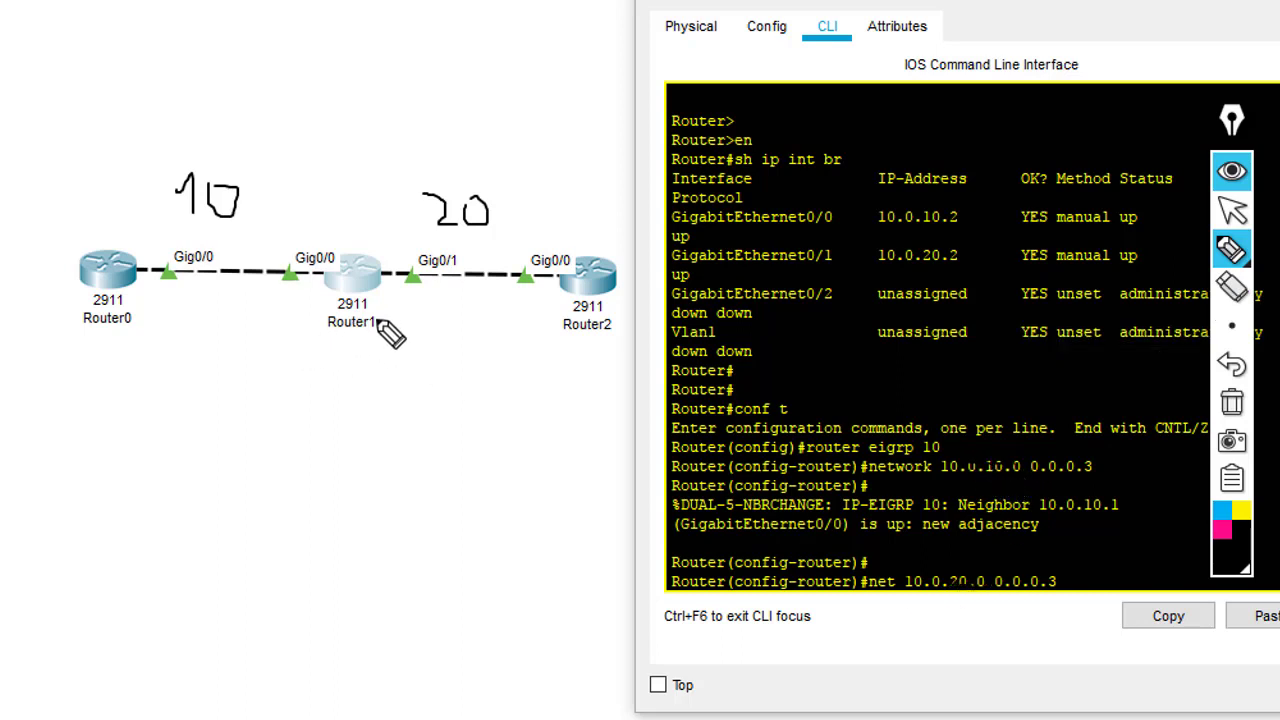
{"action": "mouse_move", "coordinate": [386, 329]}
{"action": "left_mouse_down"}
{"action": "mouse_move", "coordinate": [297, 323]}
{"action": "mouse_move", "coordinate": [336, 302]}
{"action": "left_mouse_up"}
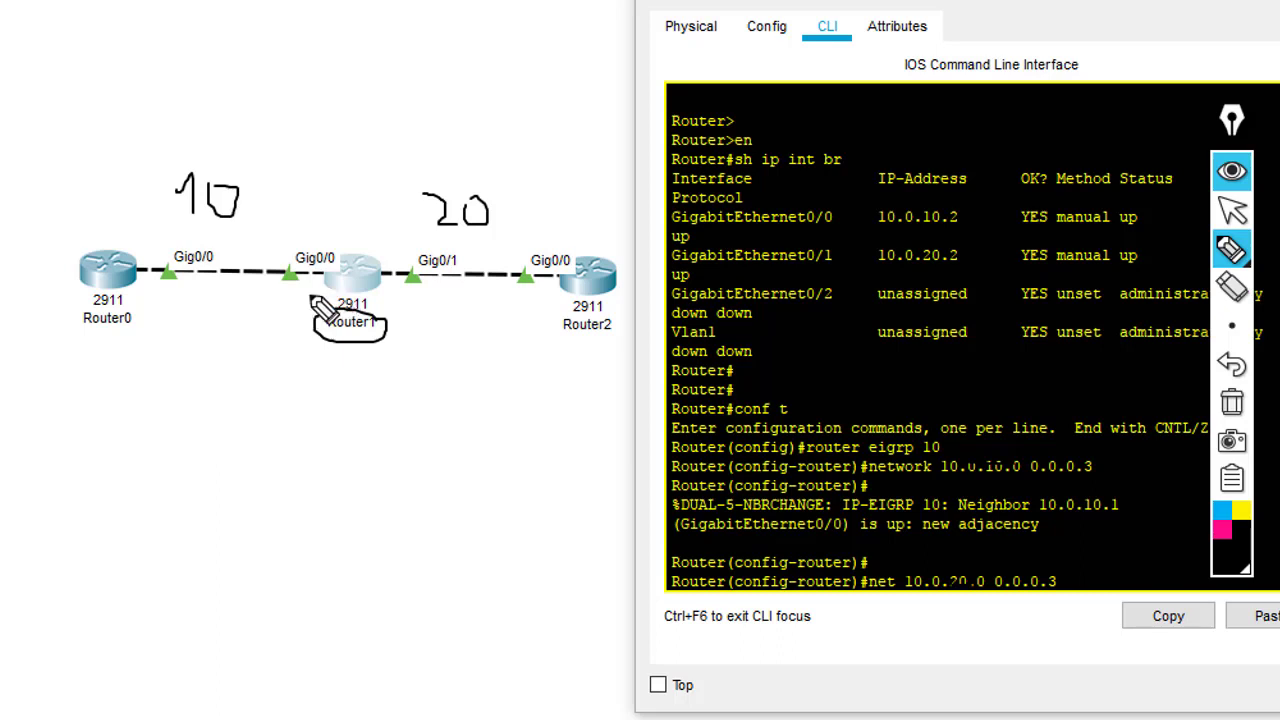
{"action": "left_click_drag", "start_coordinate": [294, 183], "coordinate": [258, 209]}
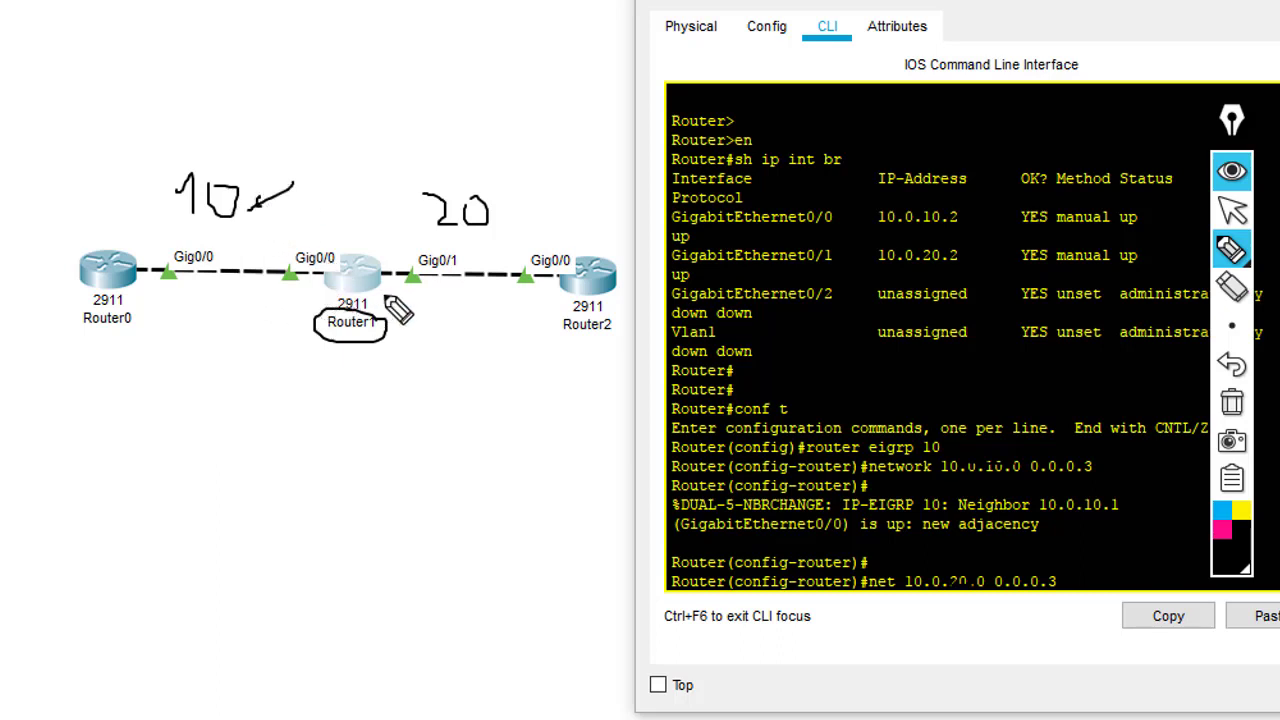
{"action": "left_click_drag", "start_coordinate": [368, 203], "coordinate": [412, 206]}
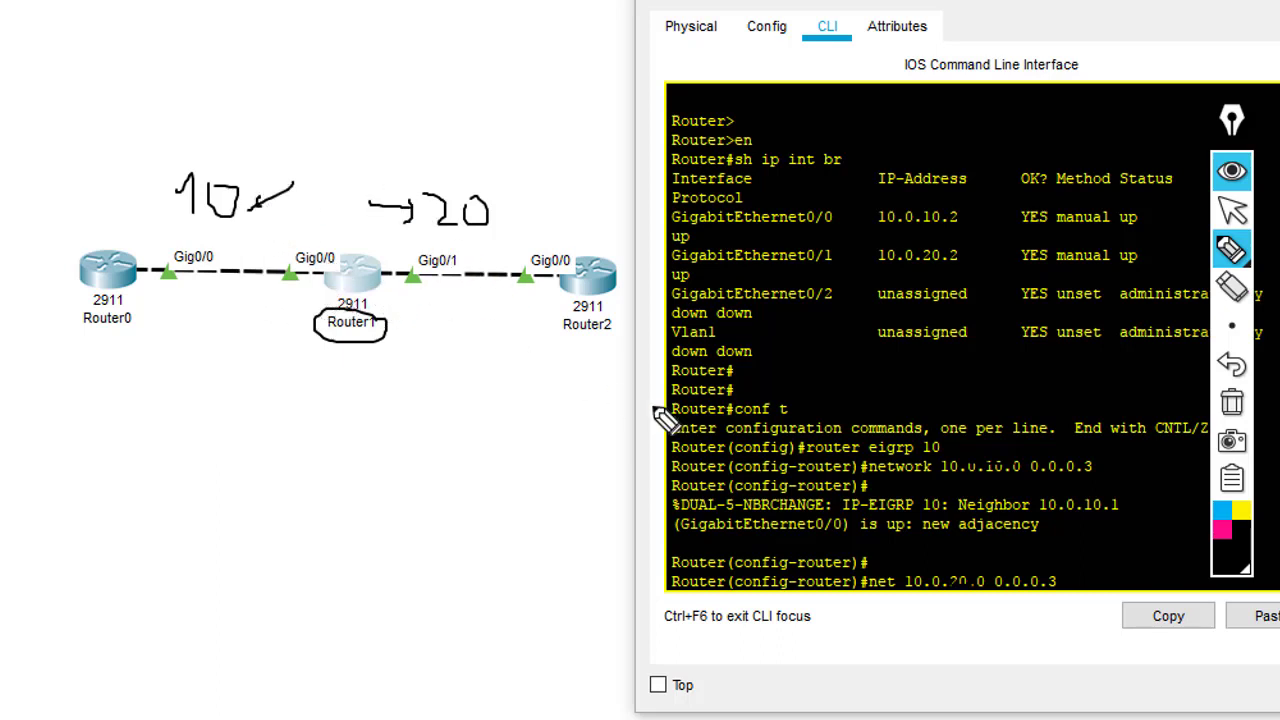
{"action": "left_click", "coordinate": [1232, 209]}
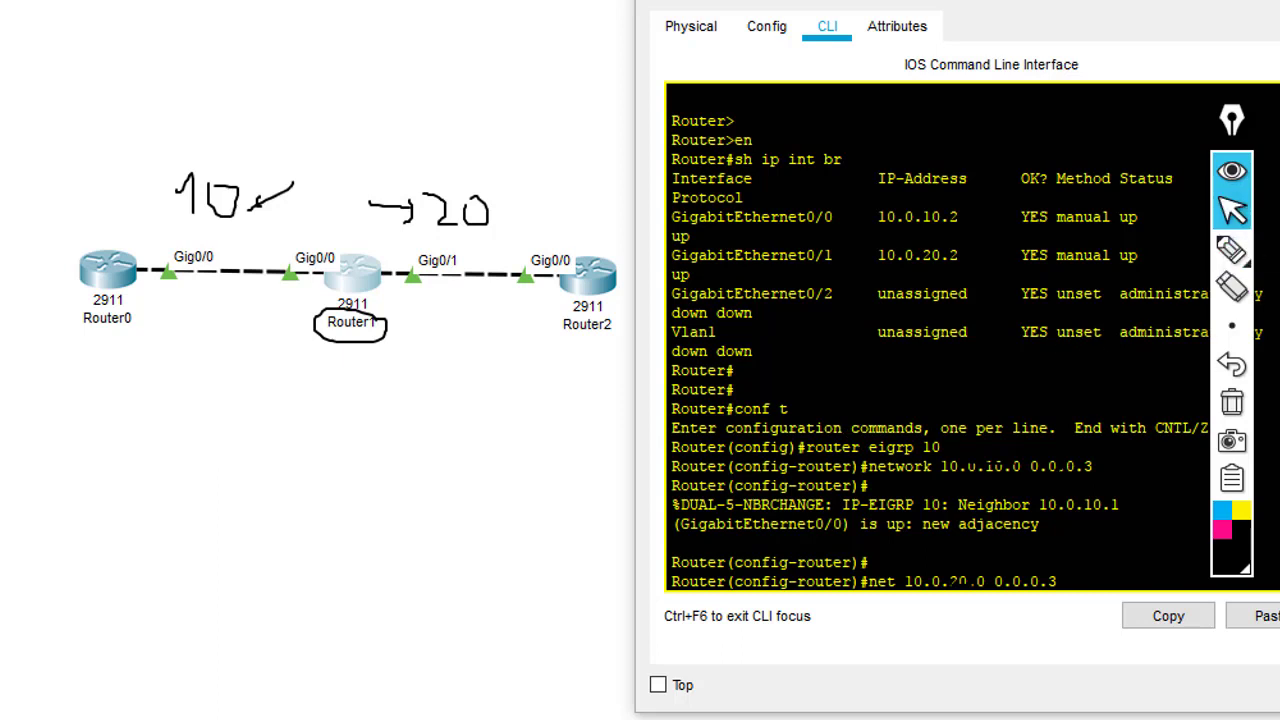
{"action": "left_click", "coordinate": [1232, 402]}
Submit the pending network command and disable automatic summarization in Router1's EIGRP process.
{"action": "key", "text": "Return"}
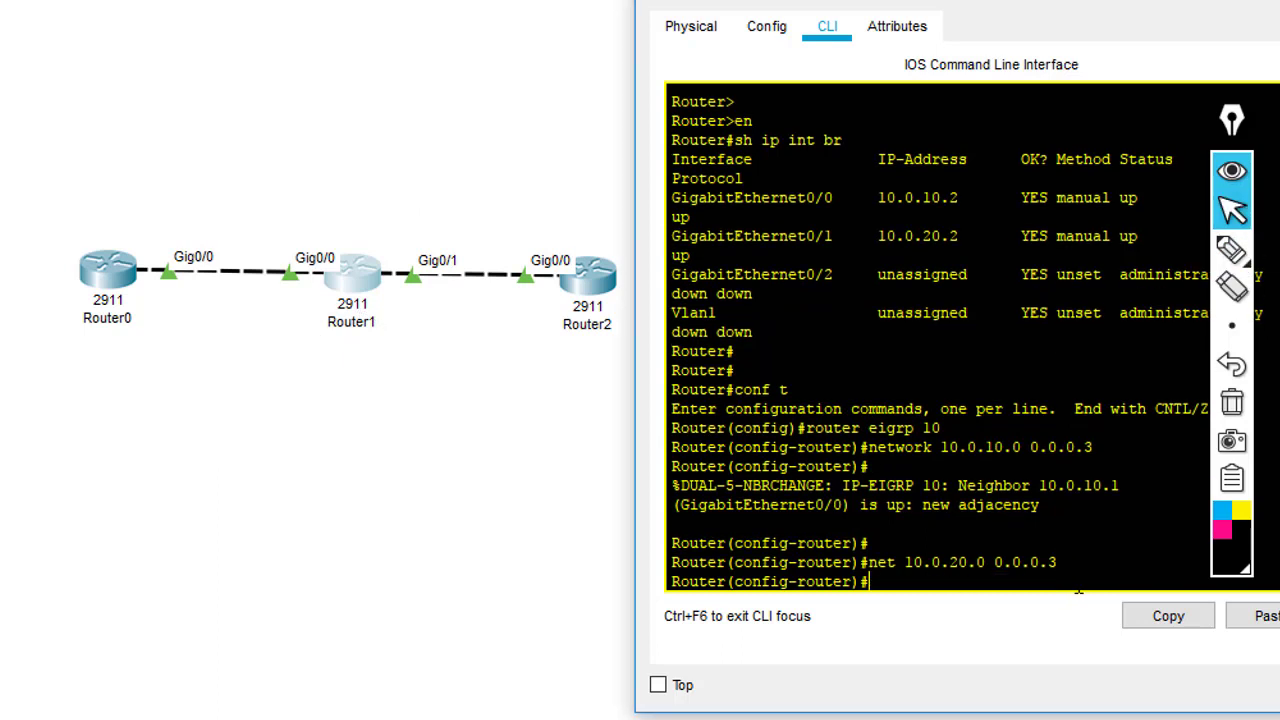
{"action": "type", "text": "no au"}
{"action": "key", "text": "Tab"}
{"action": "key", "text": "Return"}
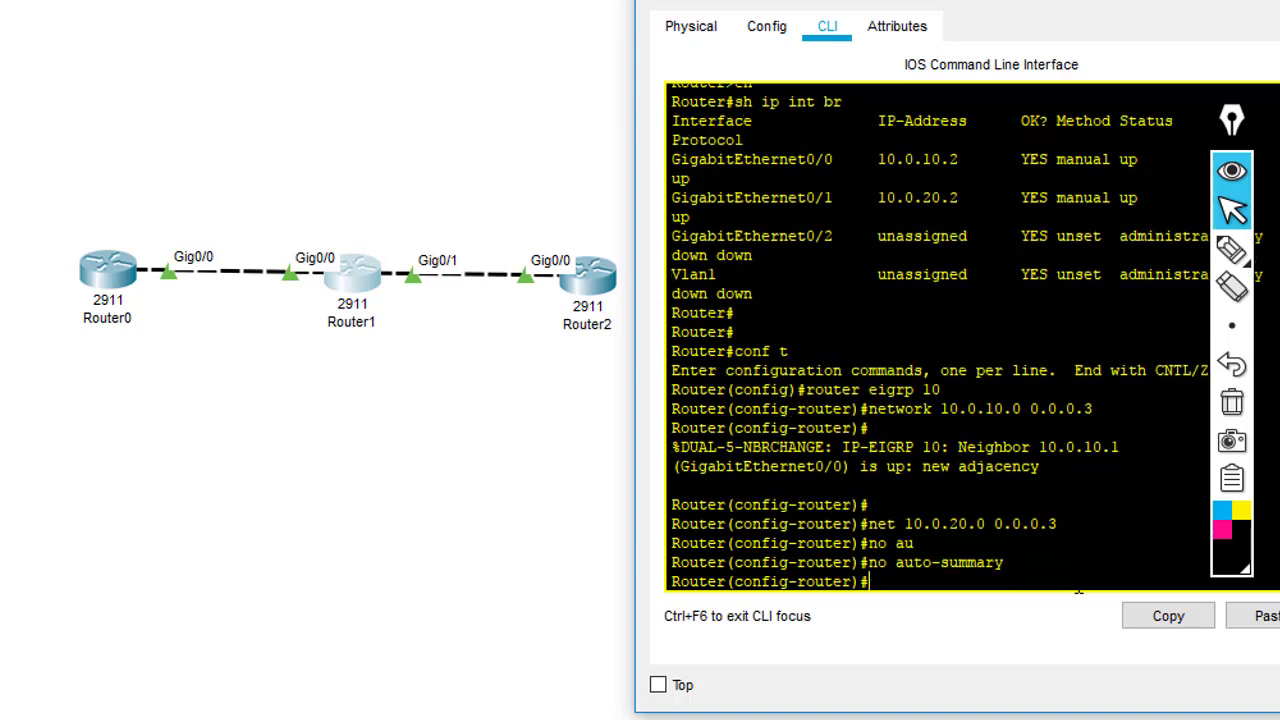
End the EIGRP configuration on Router1 and return to privileged mode.
{"action": "key", "text": "Return"}
{"action": "key", "text": "Return"}
{"action": "type", "text": "end"}
{"action": "key", "text": "Return"}
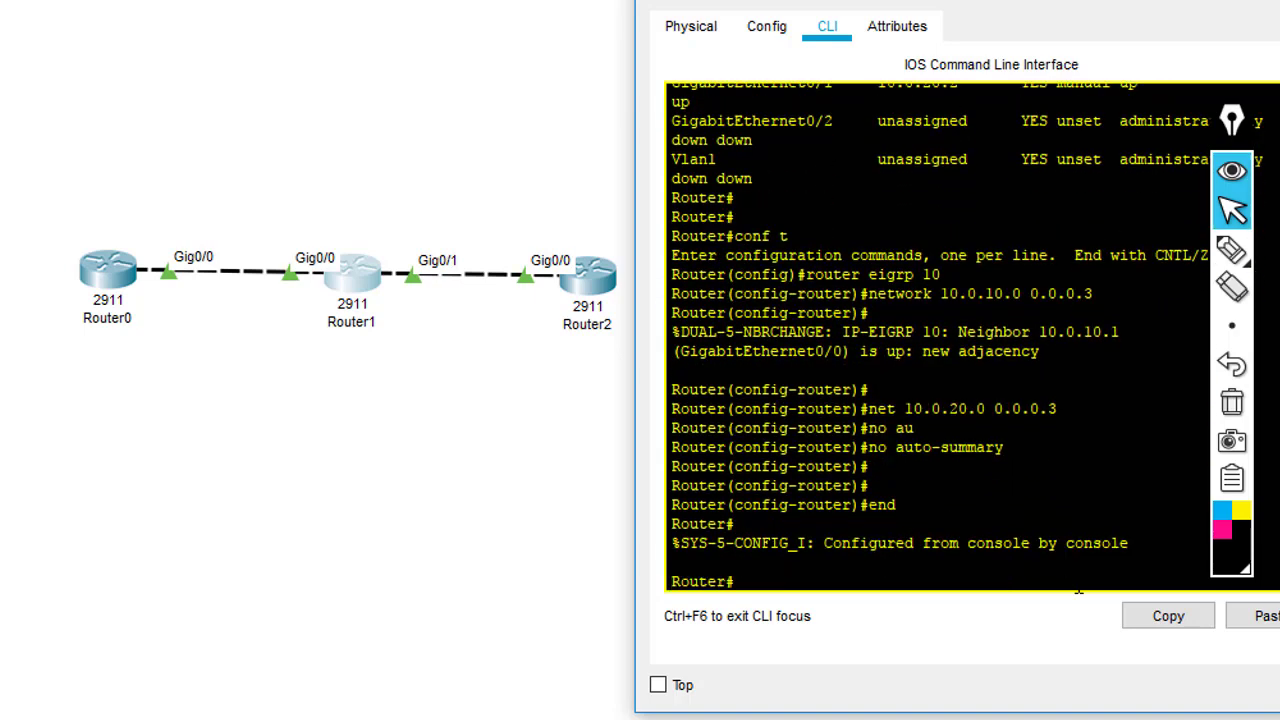
On Router2, start EIGRP with autonomous system number 10 and advertise network 10.0.20.0 with wildcard mask 0.0.0.3.
{"action": "left_click", "coordinate": [590, 290]}
{"action": "type", "text": "router eigrp 10"}
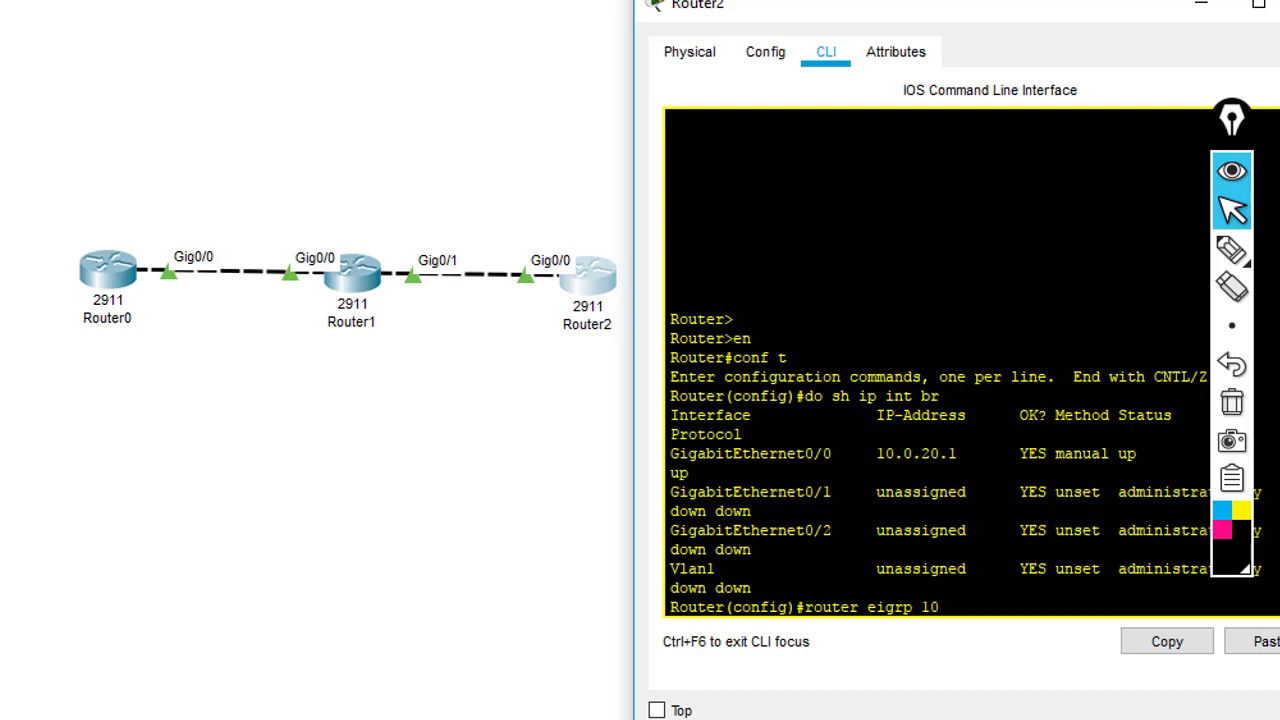
{"action": "key", "text": "Return"}
{"action": "type", "text": "network"}
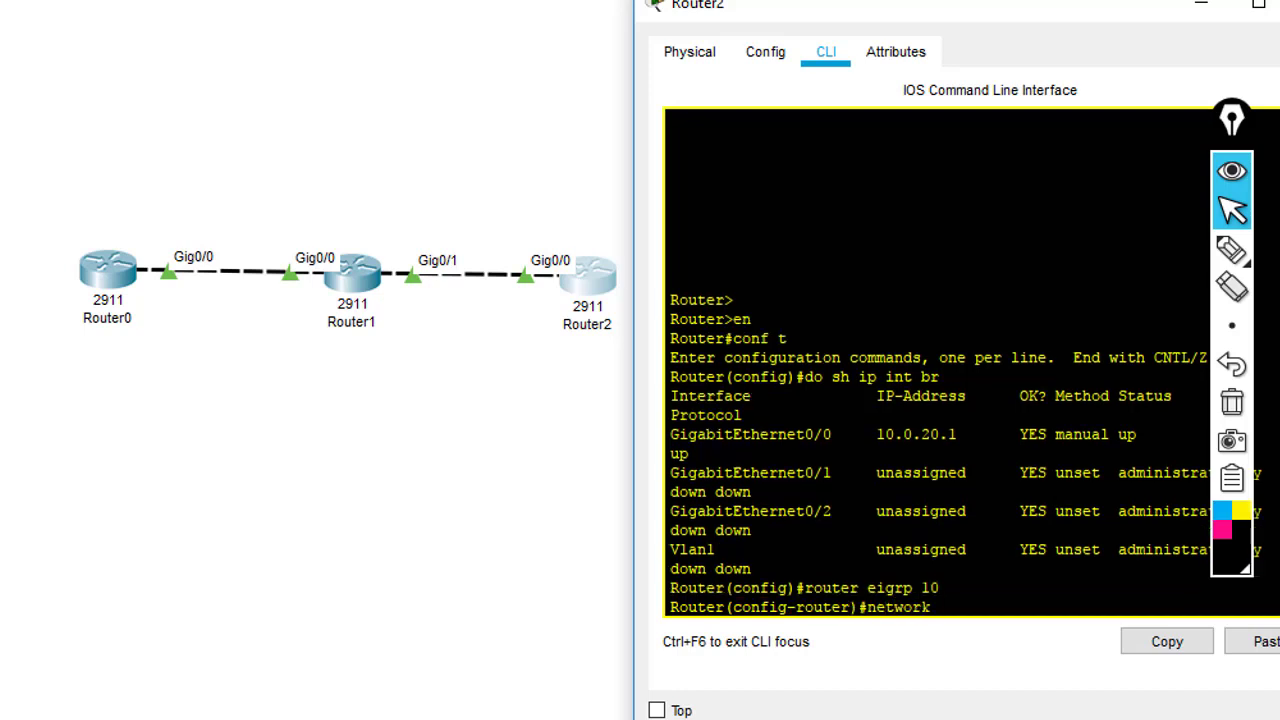
{"action": "type", "text": " 10.0.20.0 0.0.0.3"}
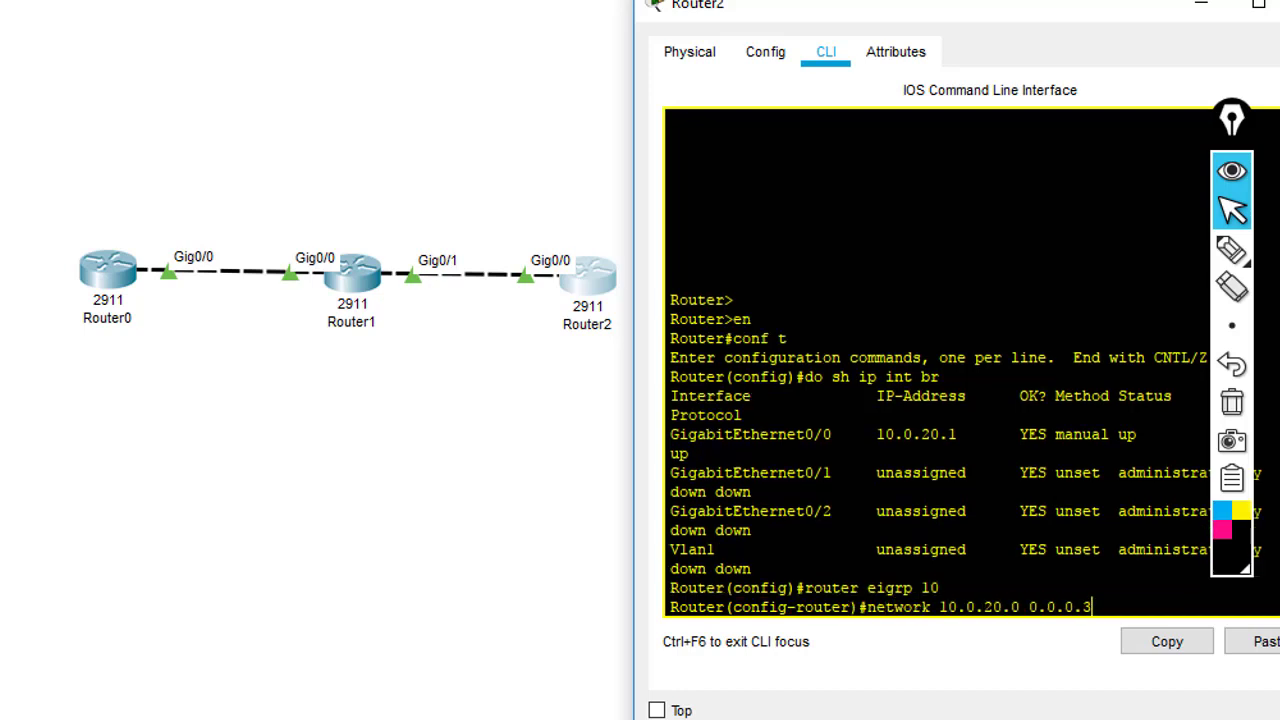
{"action": "key", "text": "Return"}
{"action": "key", "text": "Return"}
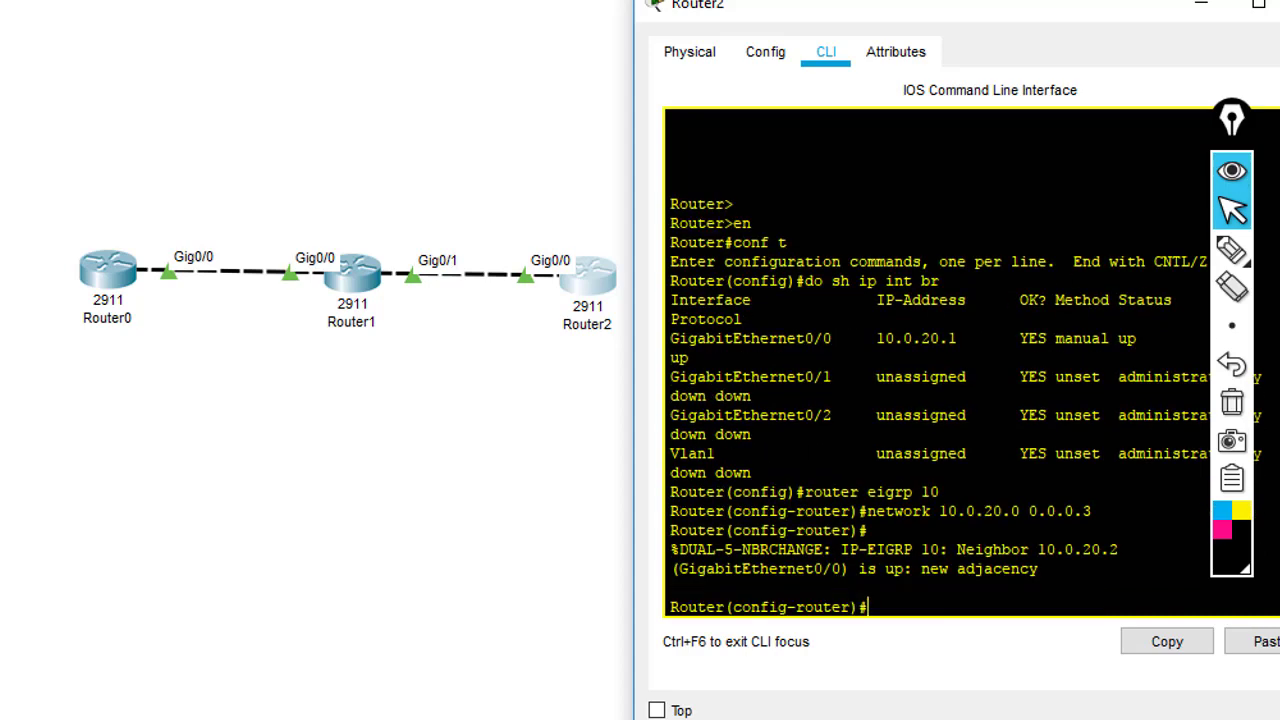
Disable automatic summarization in Router2's EIGRP process and return to privileged mode.
{"action": "type", "text": "no au"}
{"action": "key", "text": "Return"}
{"action": "key", "text": "Return"}
{"action": "key", "text": "Return"}
{"action": "type", "text": "end"}
{"action": "key", "text": "Return"}
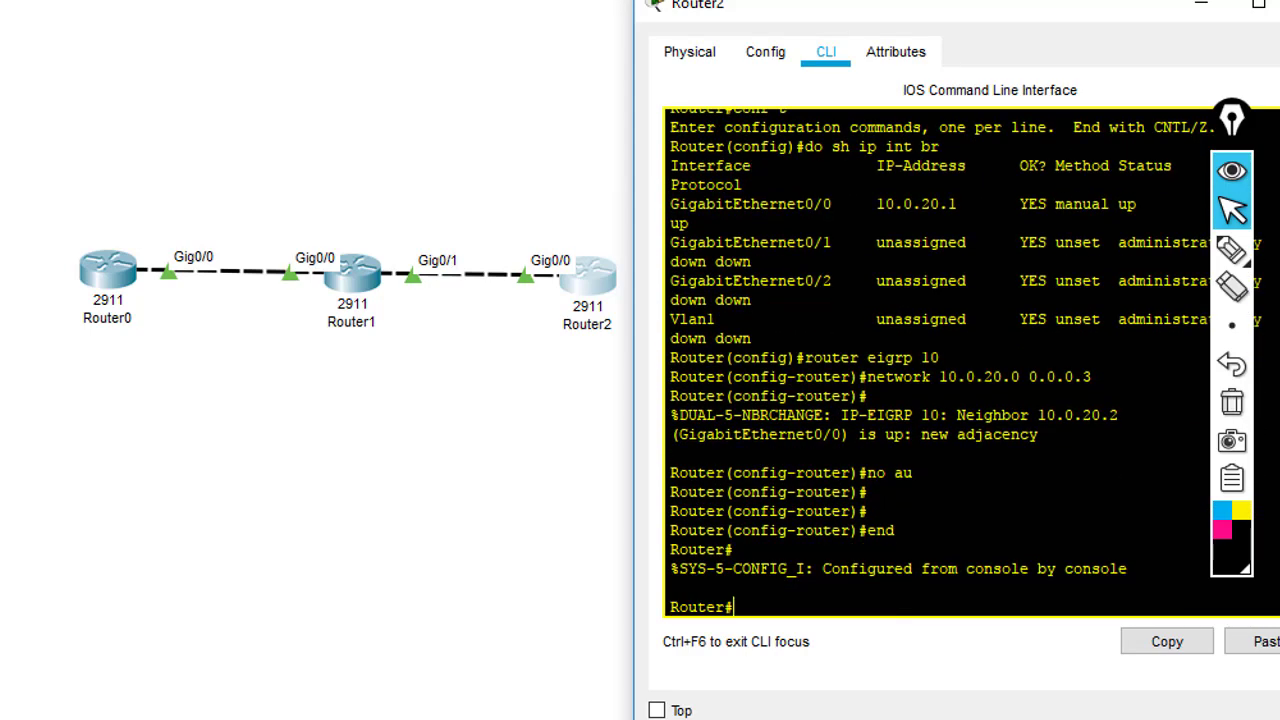
{"action": "key", "text": "Return"}
{"action": "key", "text": "Return"}
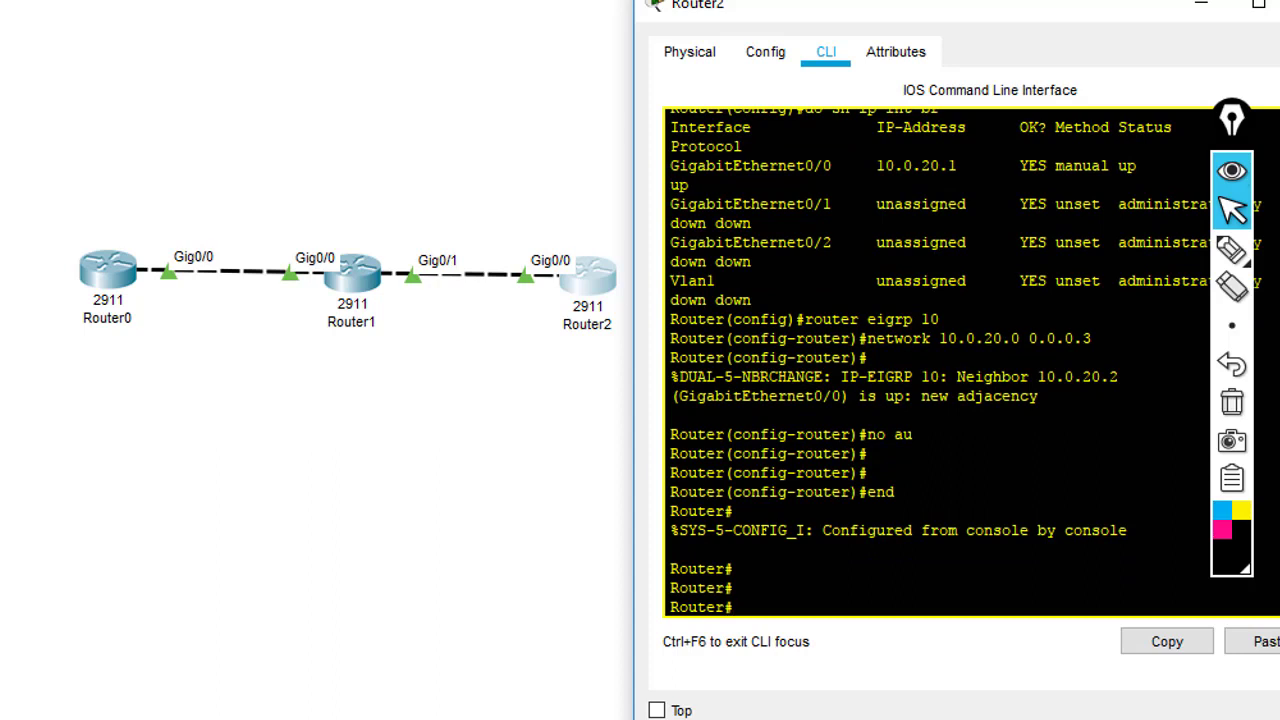
{"action": "left_click_drag", "start_coordinate": [948, 376], "coordinate": [1040, 378]}
{"action": "left_click_drag", "start_coordinate": [822, 396], "coordinate": [912, 396]}
{"action": "left_click", "coordinate": [1040, 396]}
{"action": "key", "text": "Return"}
{"action": "key", "text": "Return"}
{"action": "key", "text": "Return"}
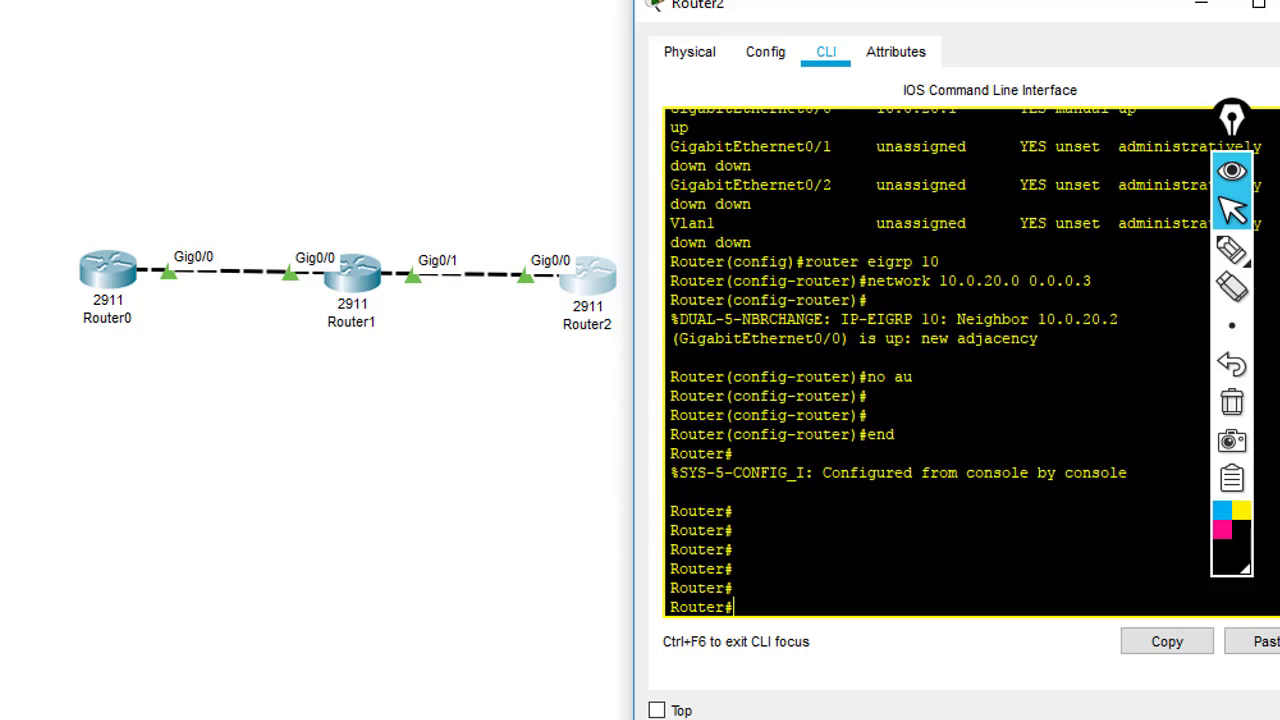
List the EIGRP neighbors of Router2 with the sh ip eigrp neighbor command.
{"action": "type", "text": "sh ip eigirp n"}
{"action": "key", "text": "BackSpace"}
{"action": "key", "text": "BackSpace"}
{"action": "key", "text": "BackSpace"}
{"action": "type", "text": "grp neighbor"}
{"action": "key", "text": "Return"}
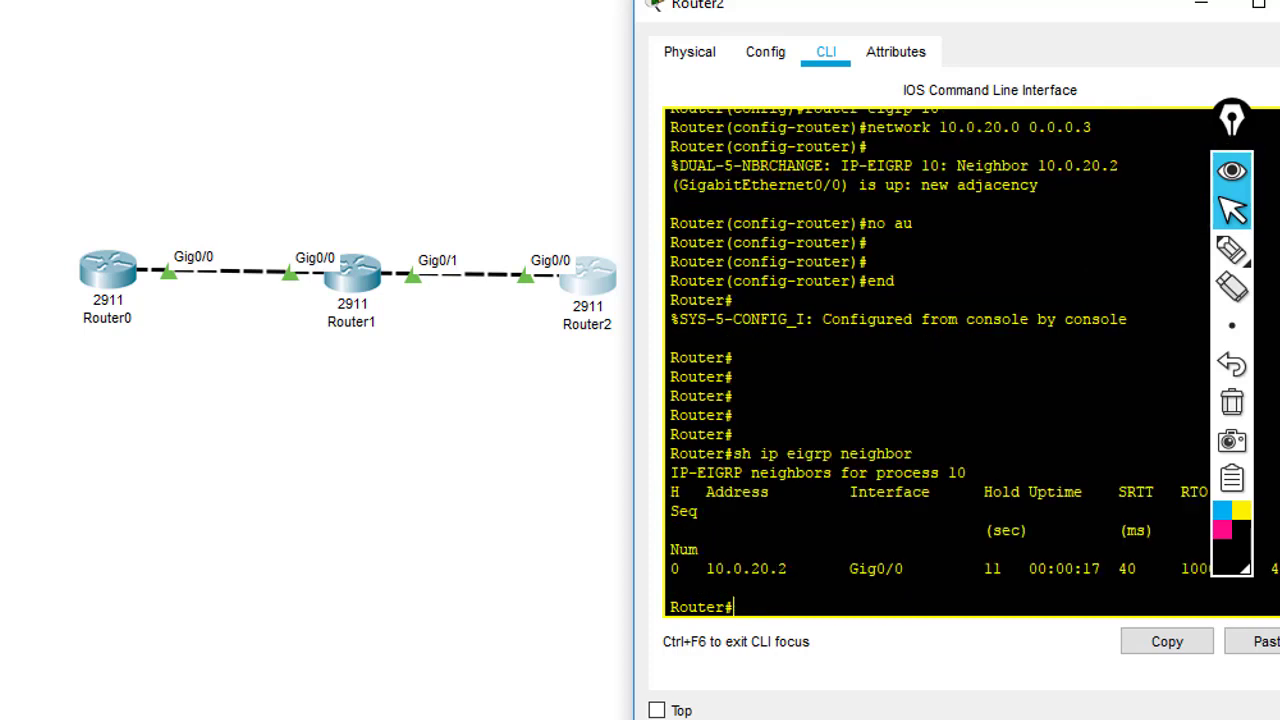
{"action": "key", "text": "Return"}
{"action": "key", "text": "Return"}
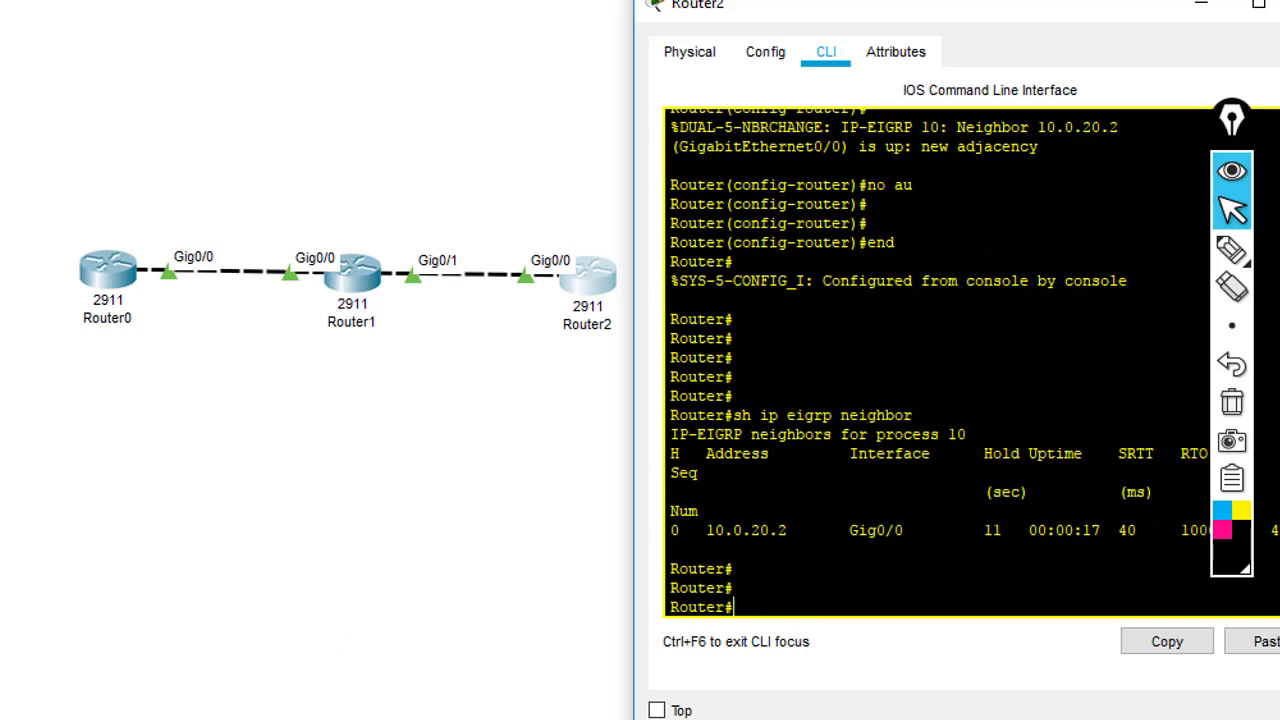
Show Router2's IP routing table and examine the EIGRP-learned route to 10.0.10.0/30.
{"action": "type", "text": "sh ip r"}
{"action": "key", "text": "BackSpace"}
{"action": "key", "text": "BackSpace"}
{"action": "type", "text": "oute"}
{"action": "key", "text": "Return"}
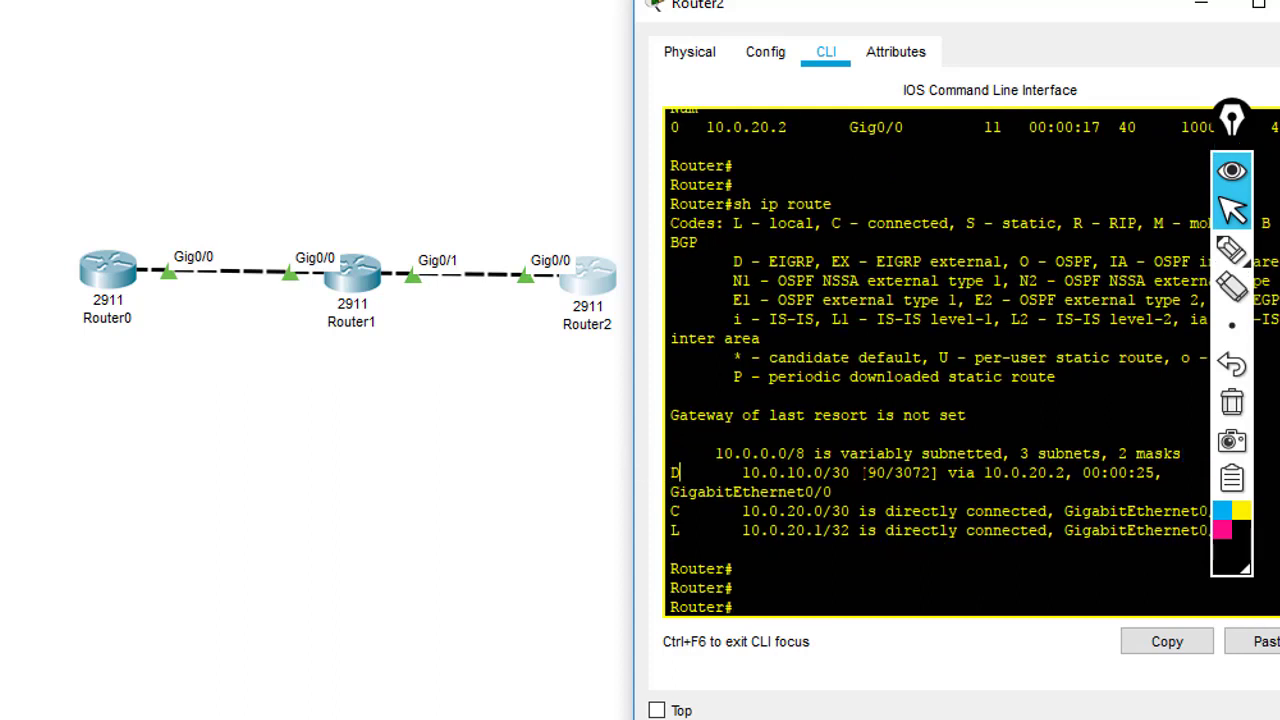
{"action": "left_click_drag", "start_coordinate": [859, 472], "coordinate": [880, 472]}
{"action": "left_click", "coordinate": [880, 472]}
{"action": "left_click_drag", "start_coordinate": [733, 472], "coordinate": [850, 472]}
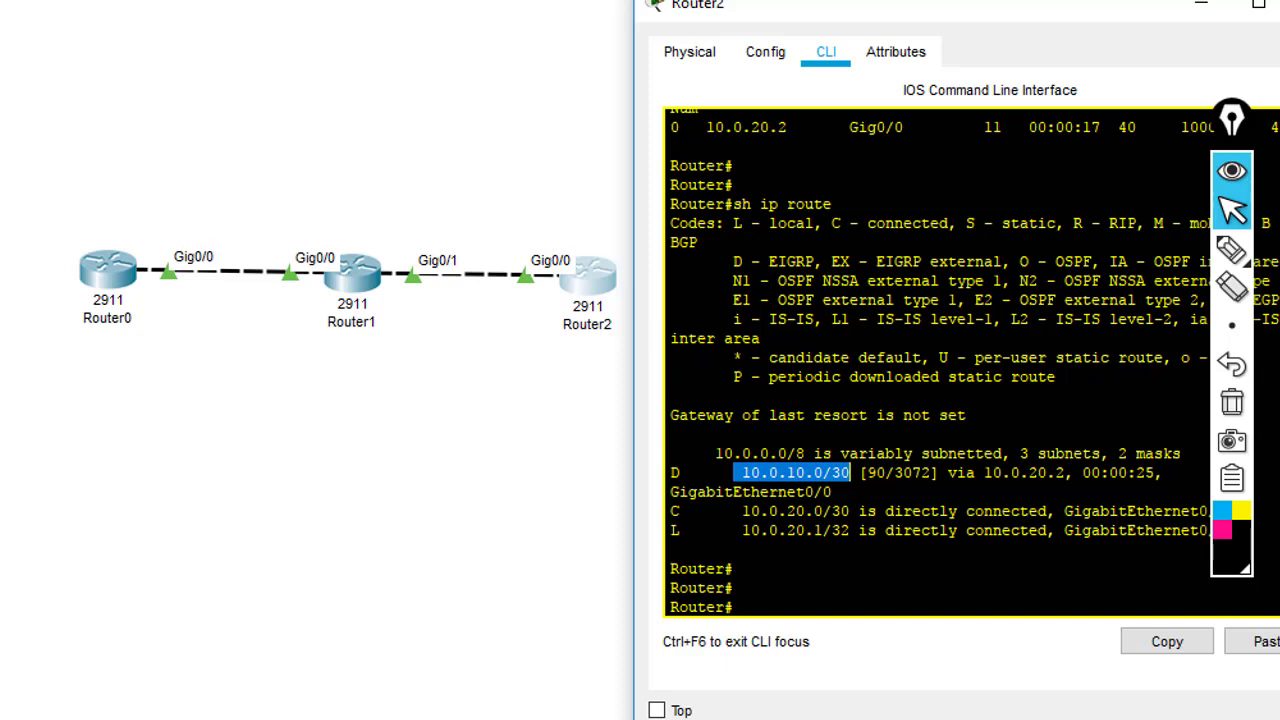
{"action": "left_click", "coordinate": [836, 603]}
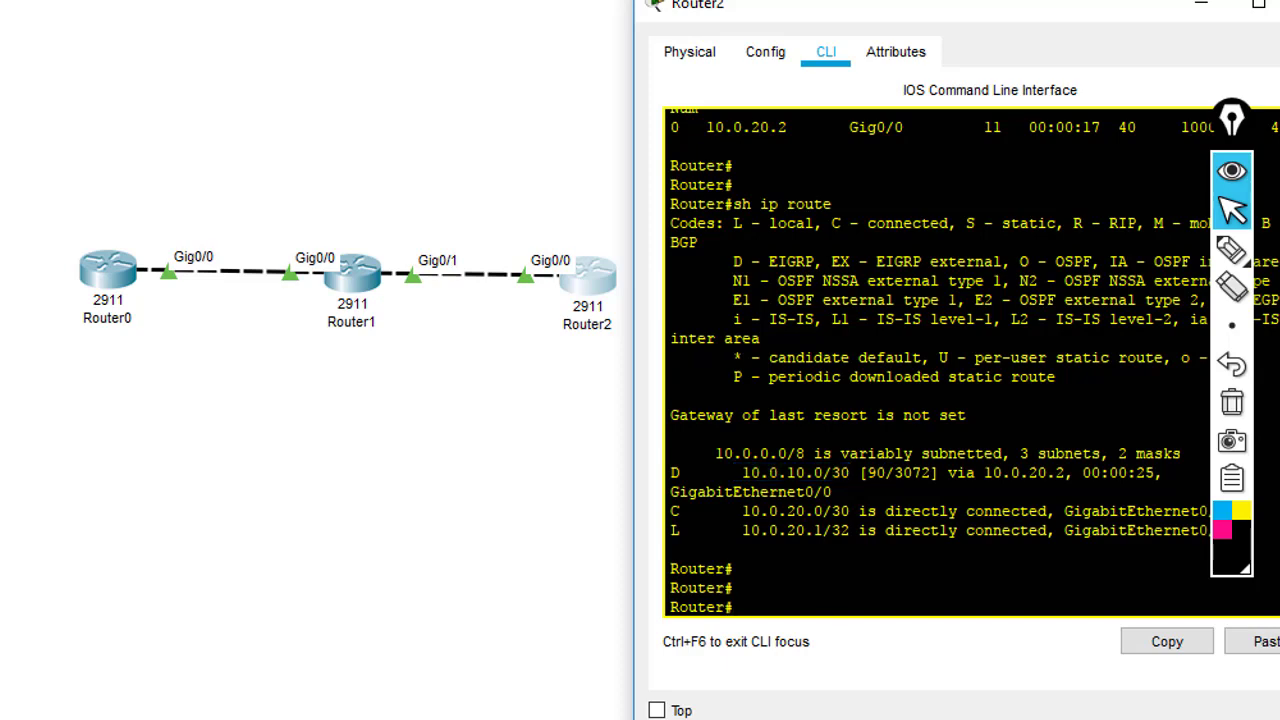
Test connectivity from Router2 by pinging 10.0.10.1 and 10.0.10.2, and return to the topology workspace.
{"action": "type", "text": "ping 10.0.10.1"}
{"action": "key", "text": "Return"}
{"action": "key", "text": "Up"}
{"action": "key", "text": "BackSpace"}
{"action": "type", "text": "2"}
{"action": "key", "text": "Return"}
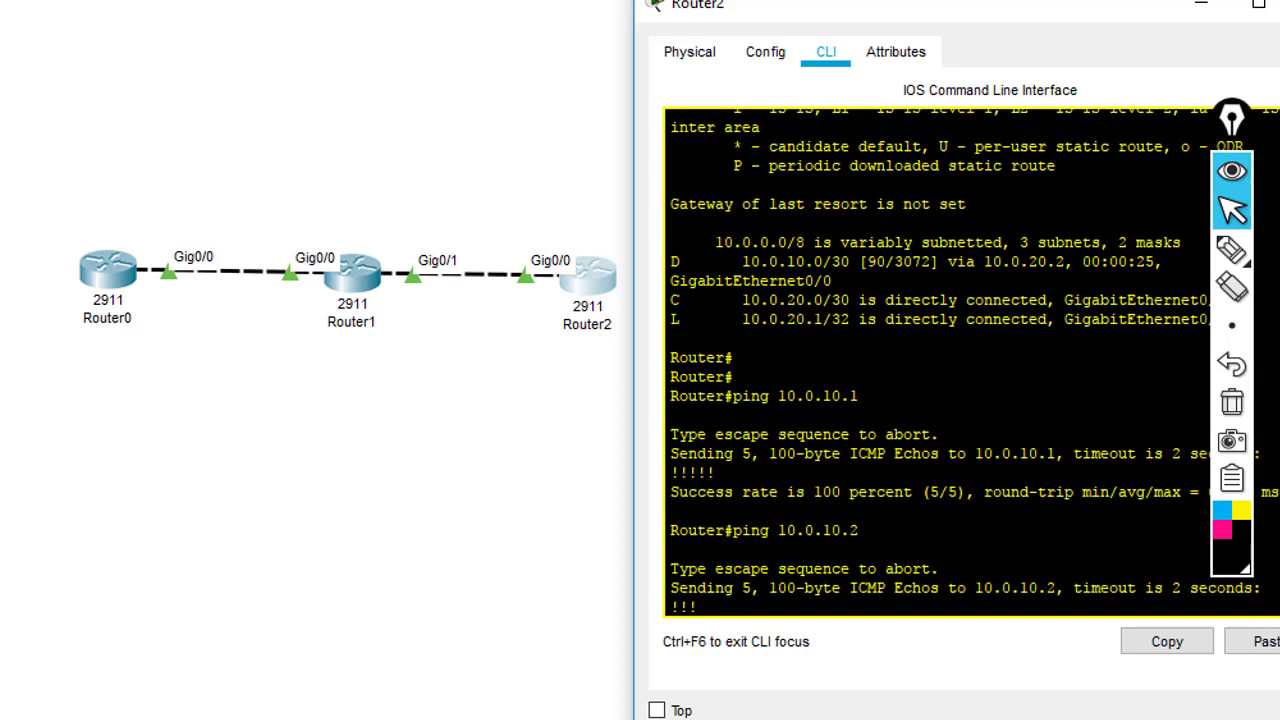
{"action": "left_click", "coordinate": [461, 569]}
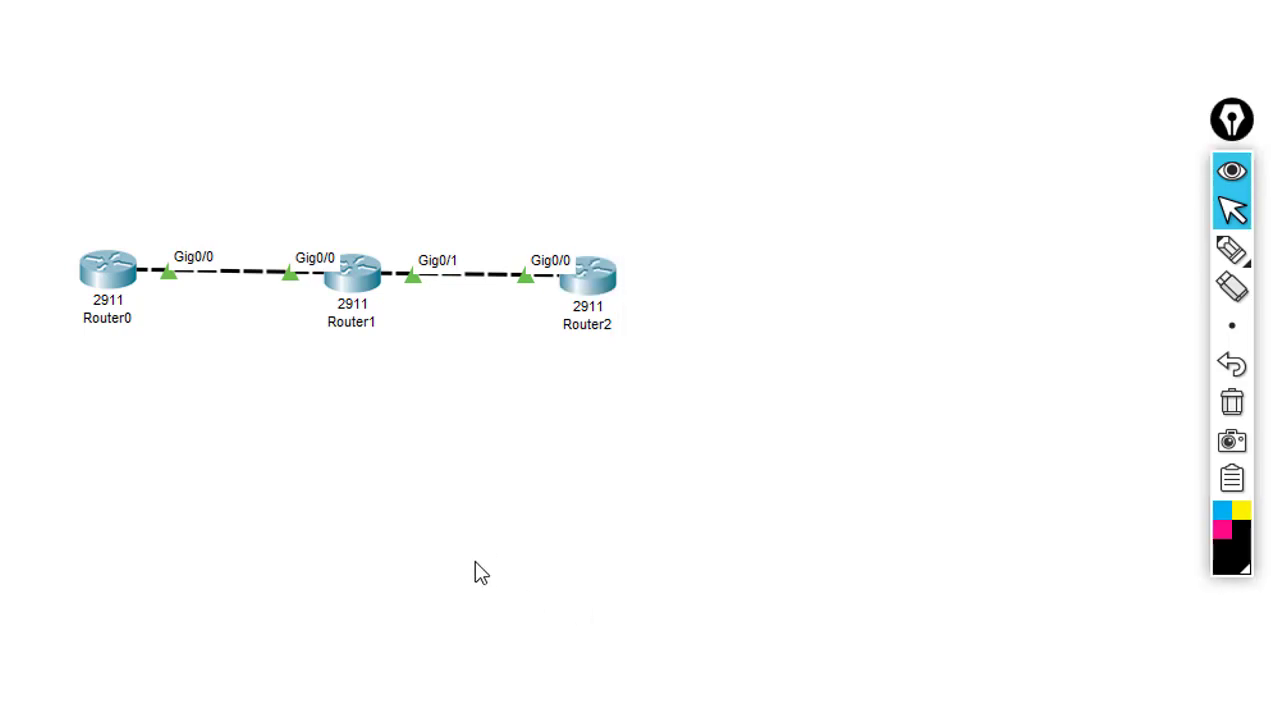